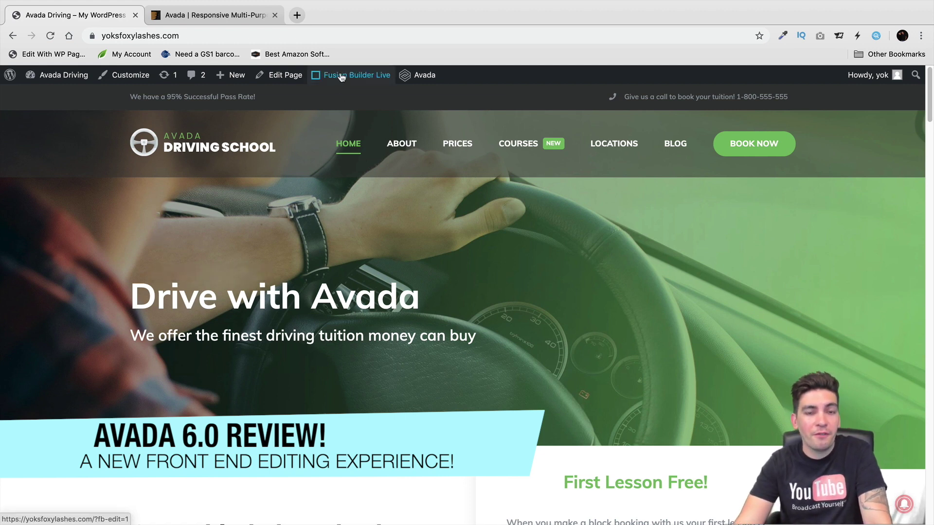
Step: Switch to the 'Avada | Responsive Multi-Purpose' ThemeForest product tab
{"action": "left_click", "coordinate": [231, 19]}
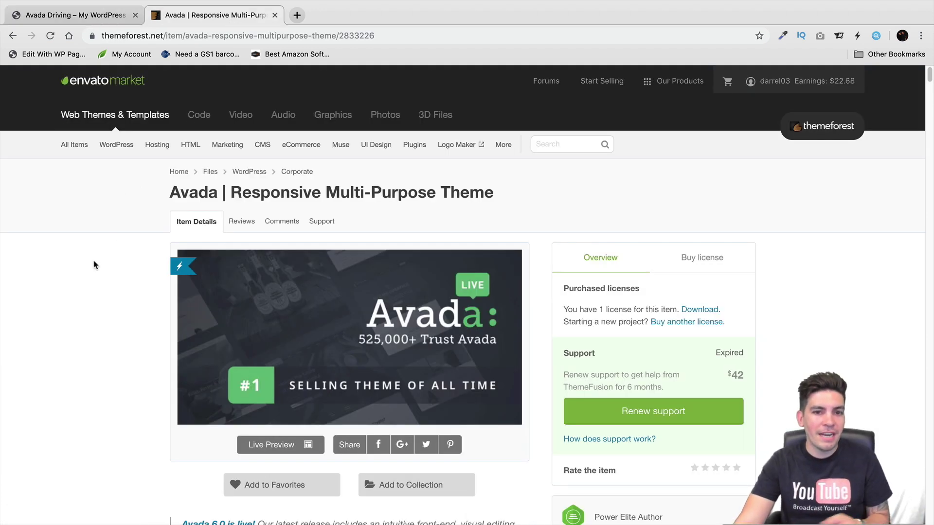
Step: Browse the ThemeForest Avada listing, then go back to the Avada Driving homepage tab
{"action": "scroll", "coordinate": [96, 257], "scroll_direction": "down", "scroll_amount": 5}
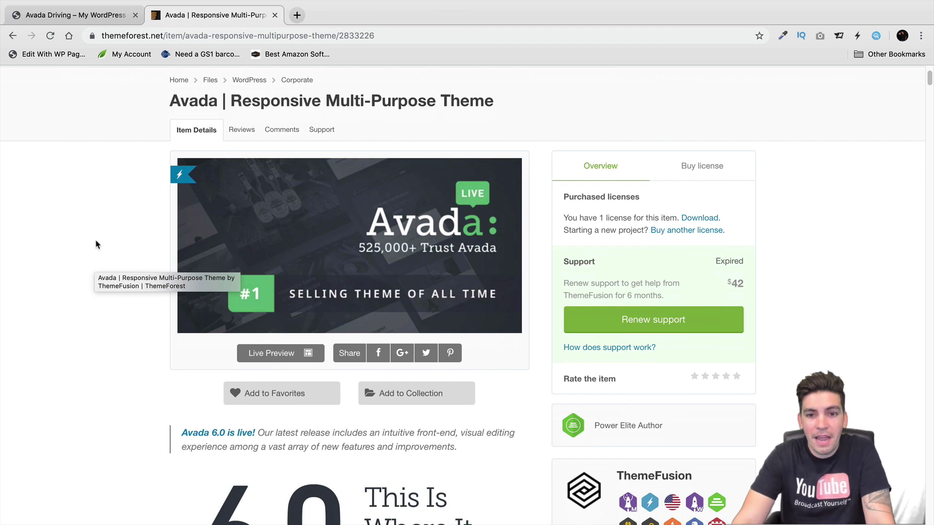
{"action": "scroll", "coordinate": [96, 245], "scroll_direction": "down", "scroll_amount": 10}
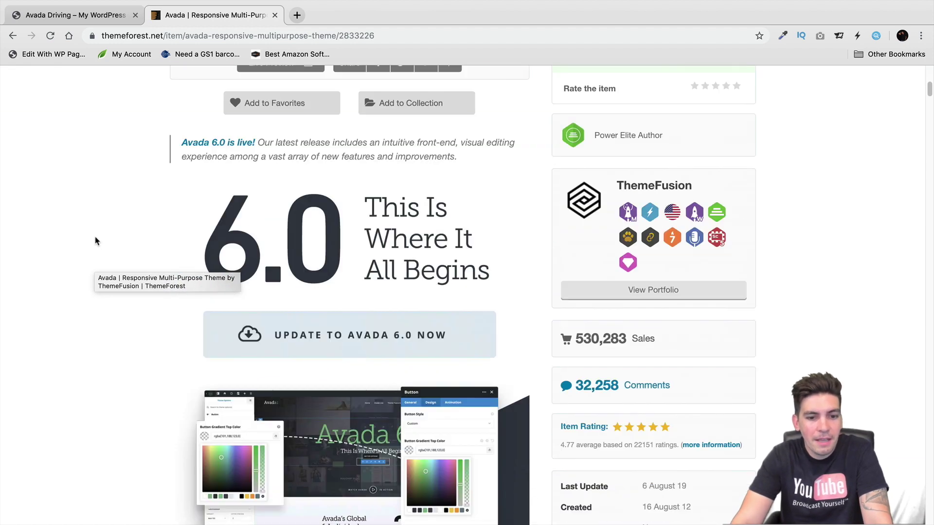
{"action": "scroll", "coordinate": [87, 213], "scroll_direction": "down", "scroll_amount": 10}
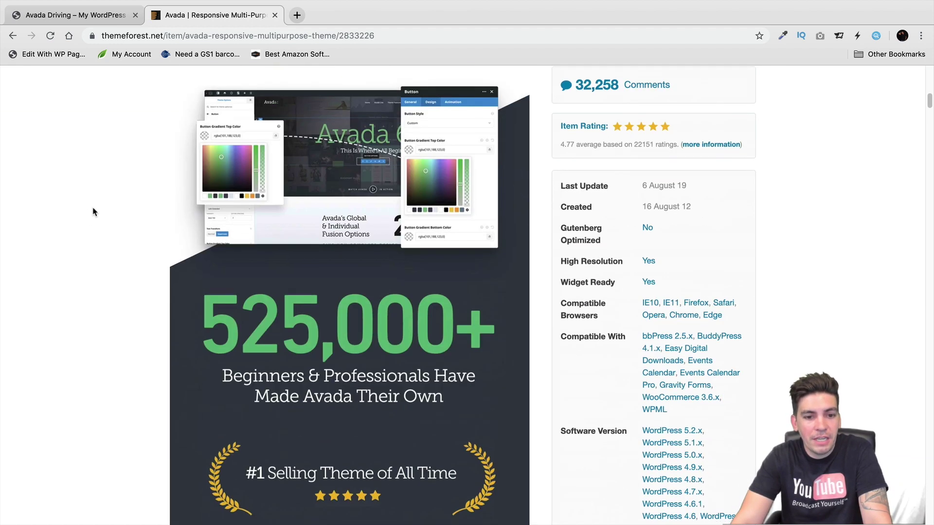
{"action": "scroll", "coordinate": [93, 211], "scroll_direction": "down", "scroll_amount": 20}
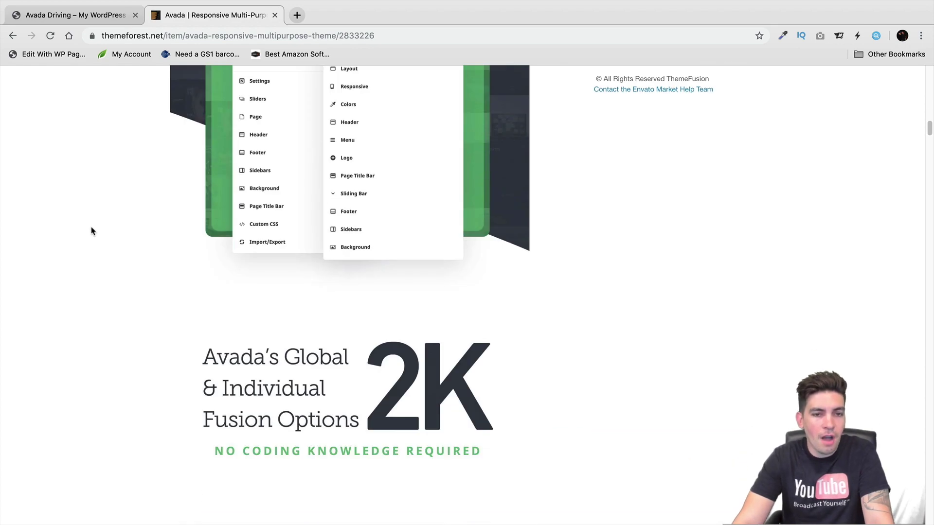
{"action": "scroll", "coordinate": [92, 227], "scroll_direction": "down", "scroll_amount": 10}
{"action": "scroll", "coordinate": [110, 315], "scroll_direction": "up", "scroll_amount": 13}
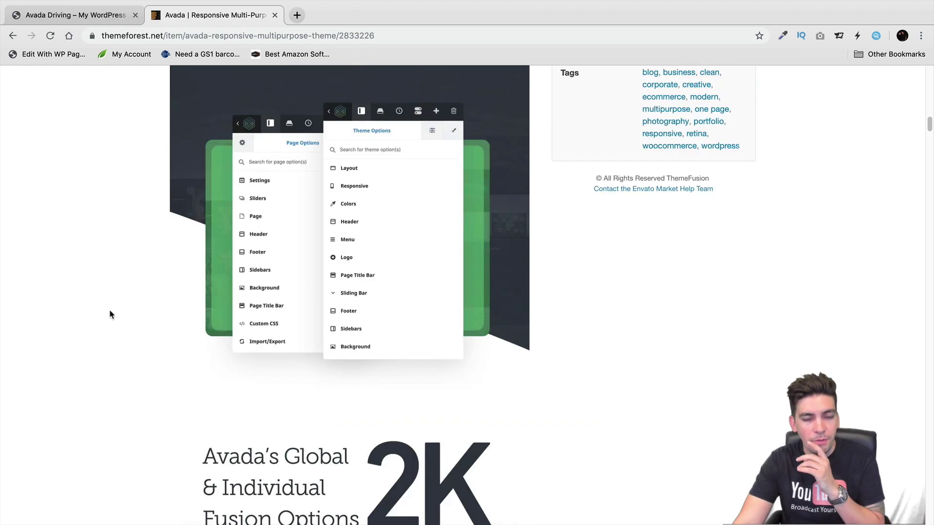
{"action": "scroll", "coordinate": [110, 314], "scroll_direction": "up", "scroll_amount": 20}
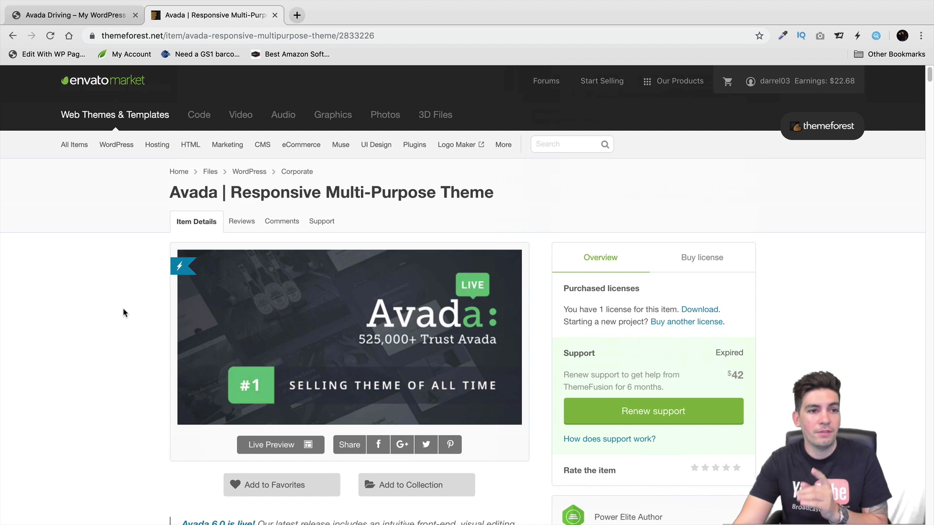
{"action": "left_click", "coordinate": [93, 18]}
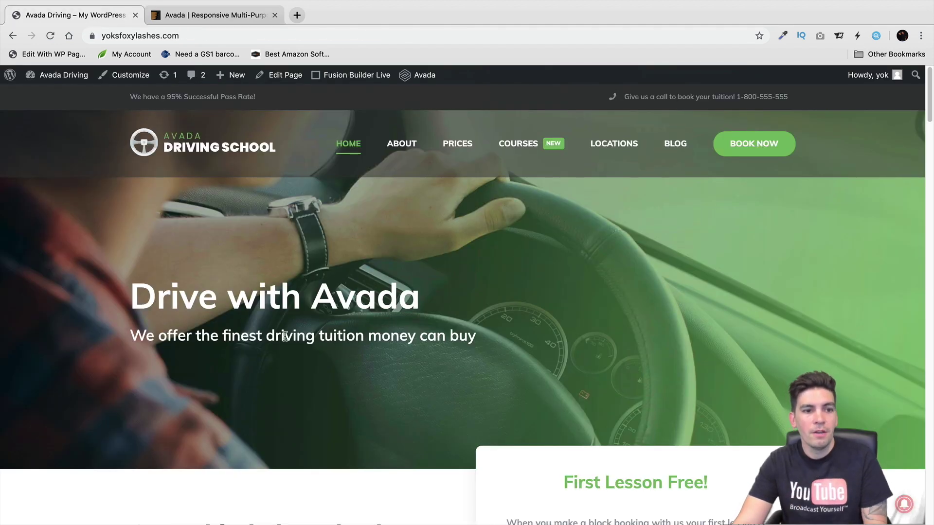
{"action": "scroll", "coordinate": [285, 336], "scroll_direction": "down", "scroll_amount": 12}
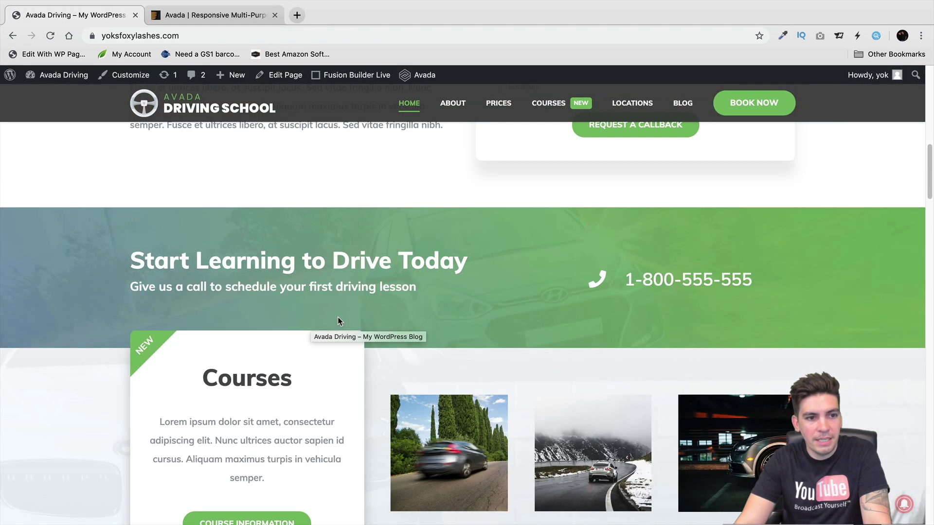
{"action": "scroll", "coordinate": [338, 317], "scroll_direction": "down", "scroll_amount": 15}
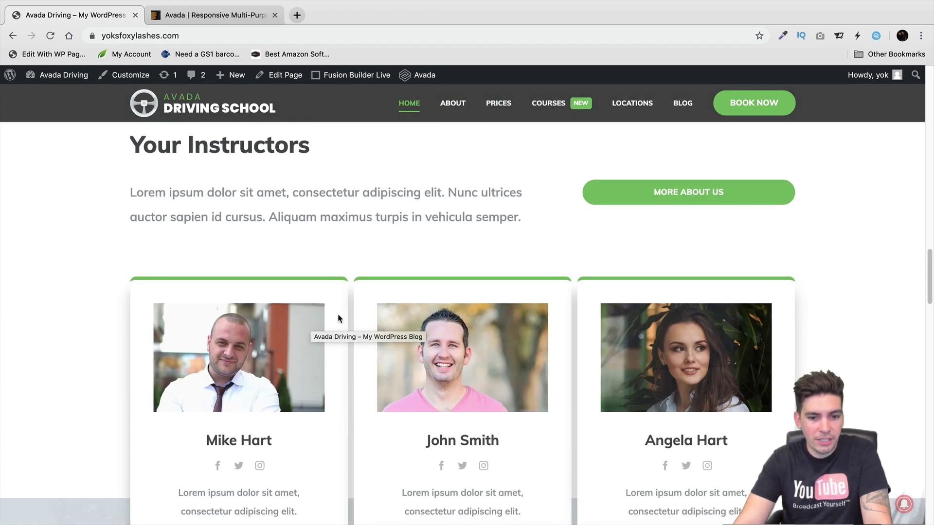
{"action": "scroll", "coordinate": [338, 318], "scroll_direction": "down", "scroll_amount": 6}
{"action": "scroll", "coordinate": [337, 316], "scroll_direction": "up", "scroll_amount": 12}
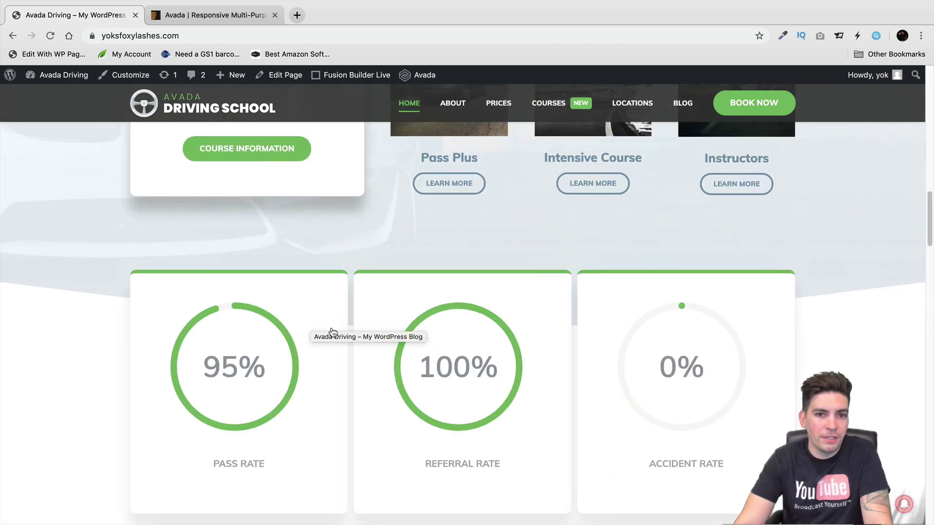
{"action": "scroll", "coordinate": [332, 332], "scroll_direction": "up", "scroll_amount": 15}
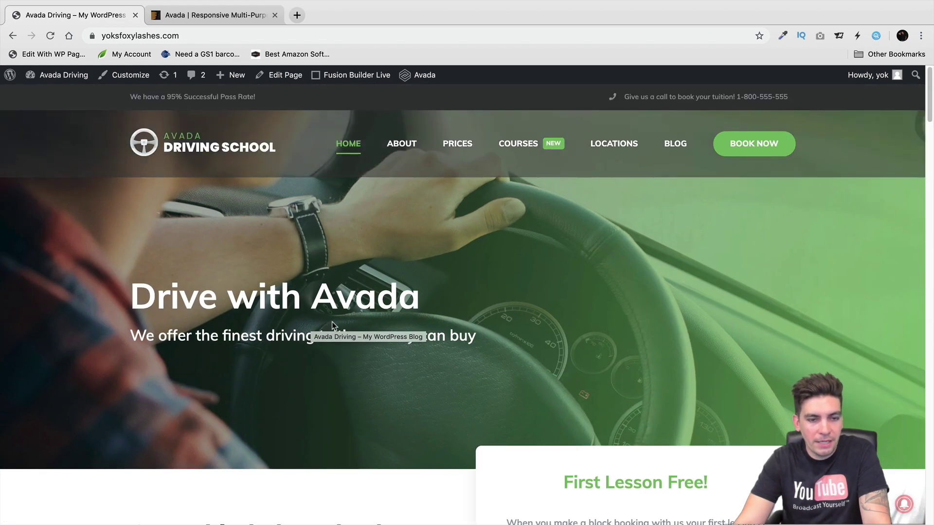
Step: Launch Fusion Builder Live on the driving school homepage
{"action": "left_click", "coordinate": [349, 80]}
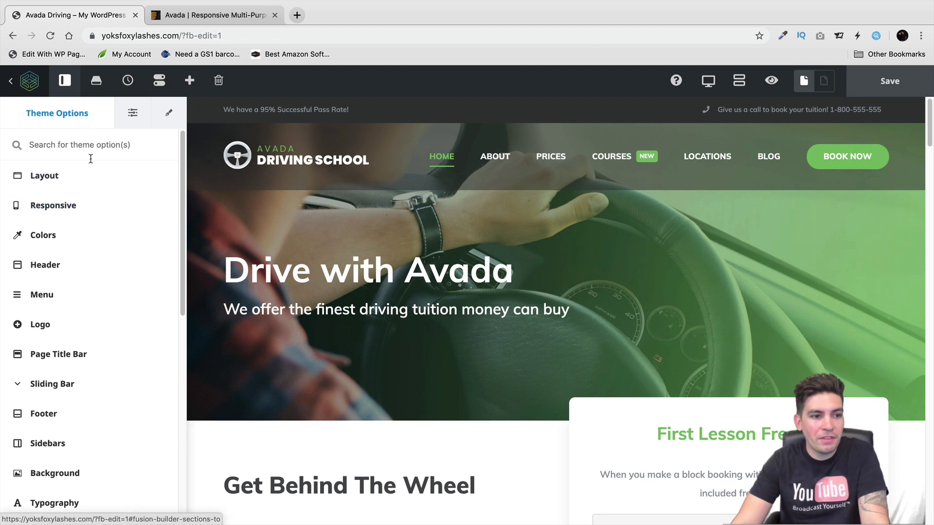
Step: Under Header > Header Content, try the sixth header layout, then restore the third one
{"action": "left_click", "coordinate": [103, 267]}
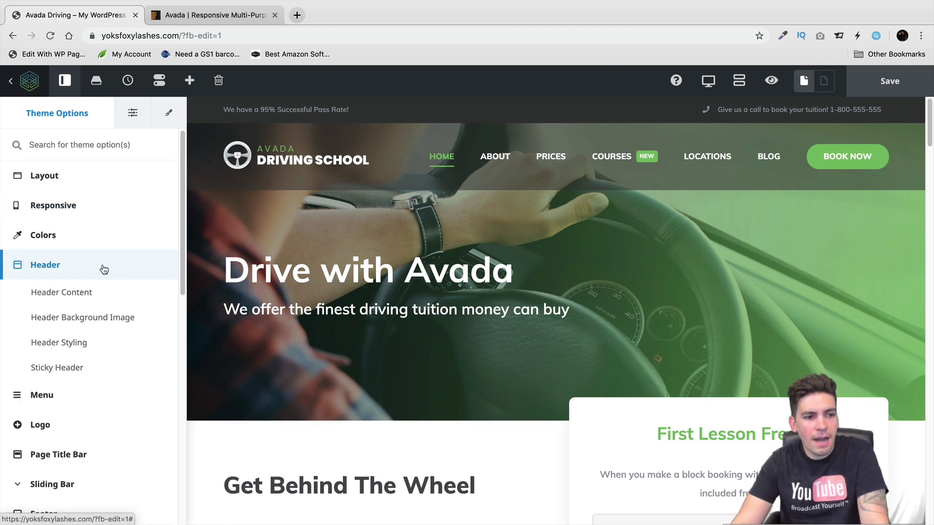
{"action": "left_click", "coordinate": [99, 292]}
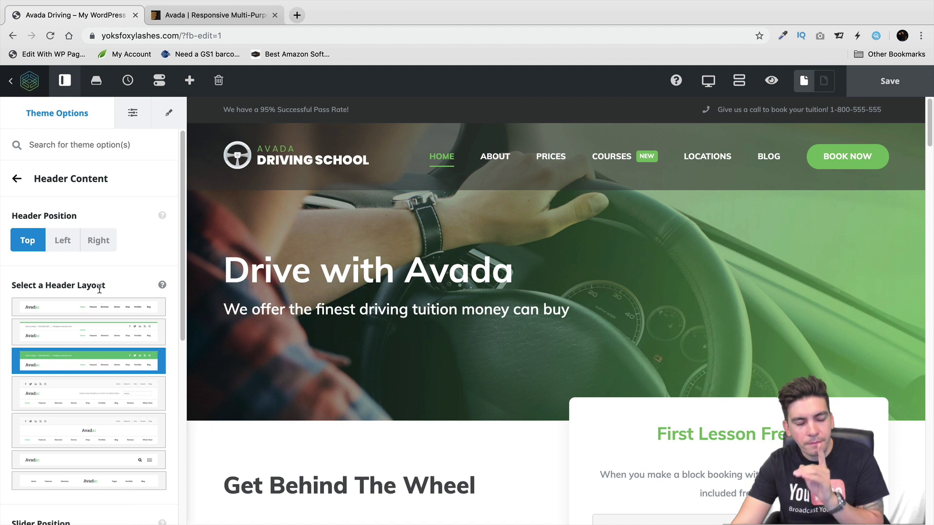
{"action": "scroll", "coordinate": [103, 284], "scroll_direction": "down", "scroll_amount": 3}
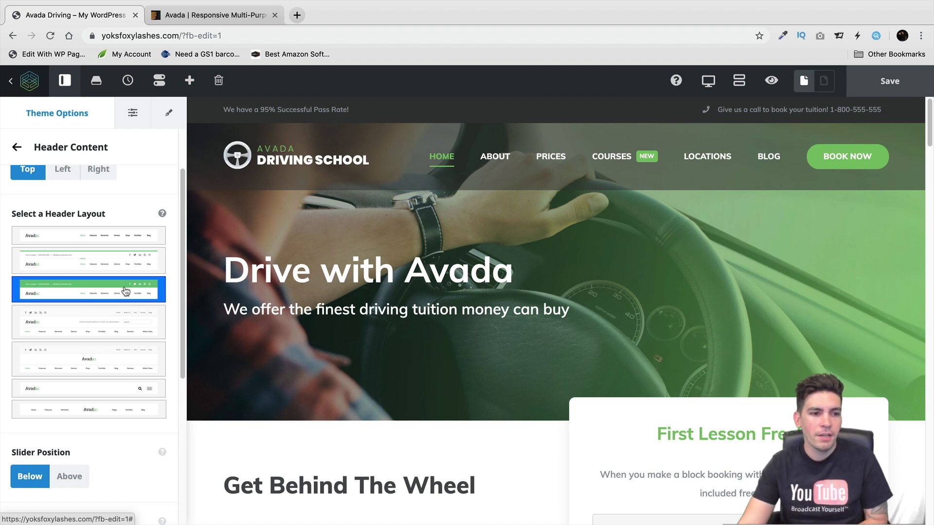
{"action": "left_click", "coordinate": [120, 391]}
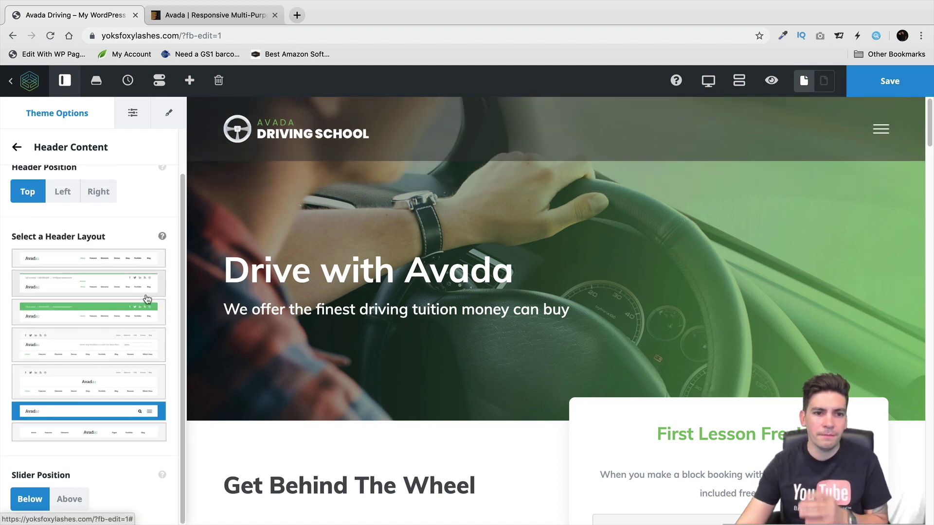
{"action": "left_click", "coordinate": [132, 320]}
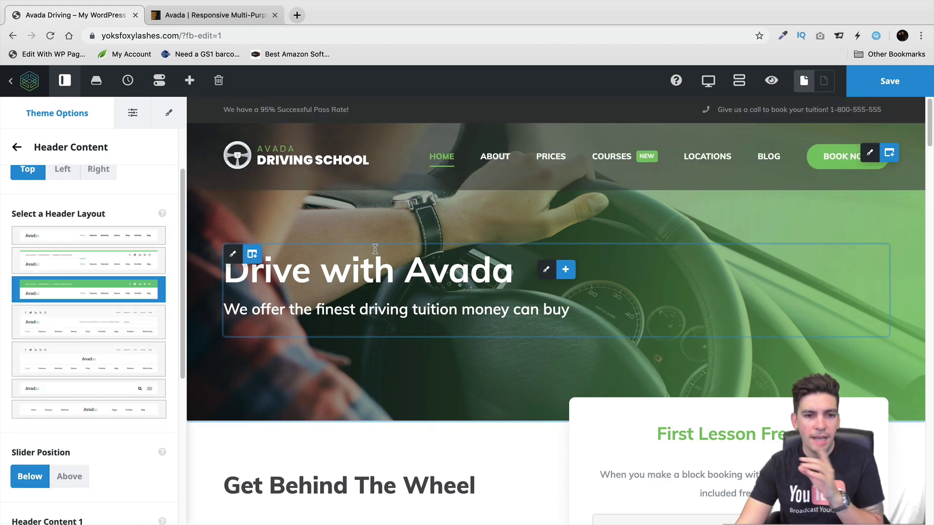
Step: Add 'Easy To Use' as a second line of the 'Drive with Avada' heading
{"action": "left_click", "coordinate": [508, 273]}
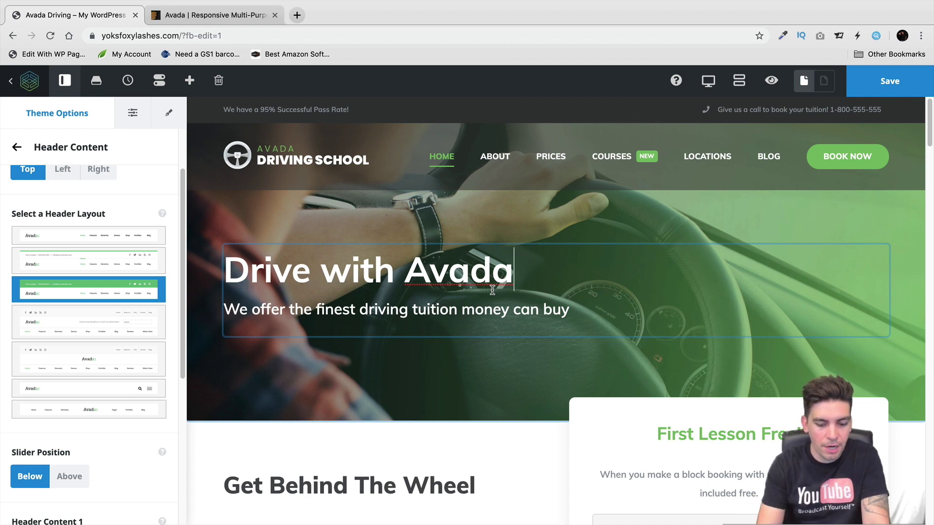
{"action": "key", "text": "Return"}
{"action": "type", "text": "Easy To Use"}
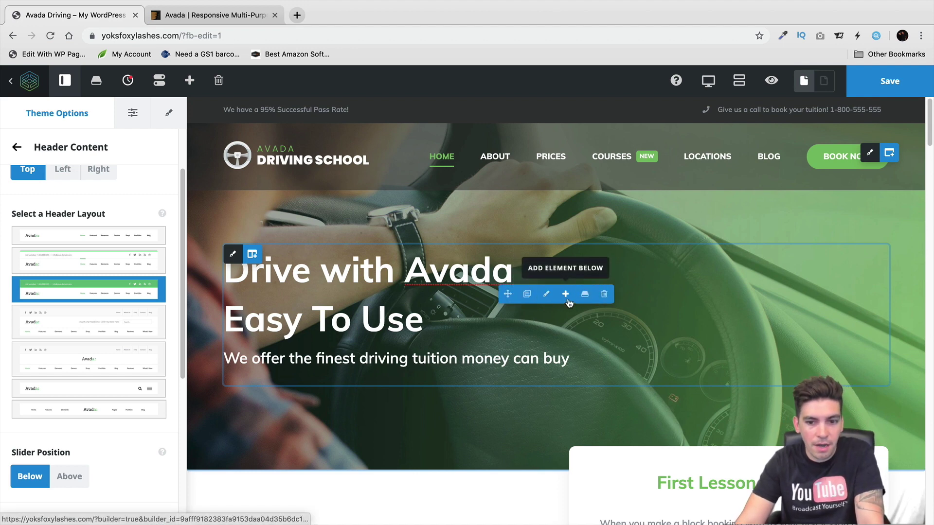
{"action": "left_click", "coordinate": [566, 298]}
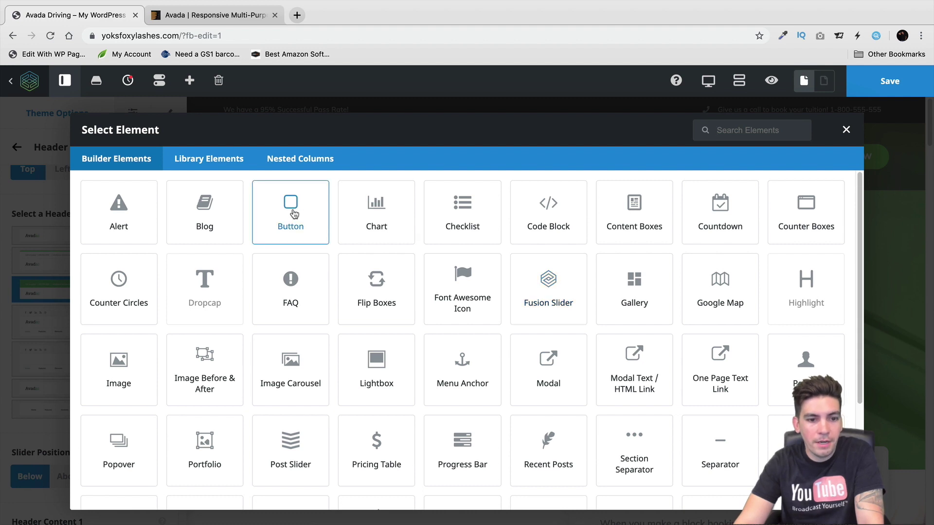
Step: Insert a Button element beneath the 'Easy To Use' heading
{"action": "left_click", "coordinate": [294, 214]}
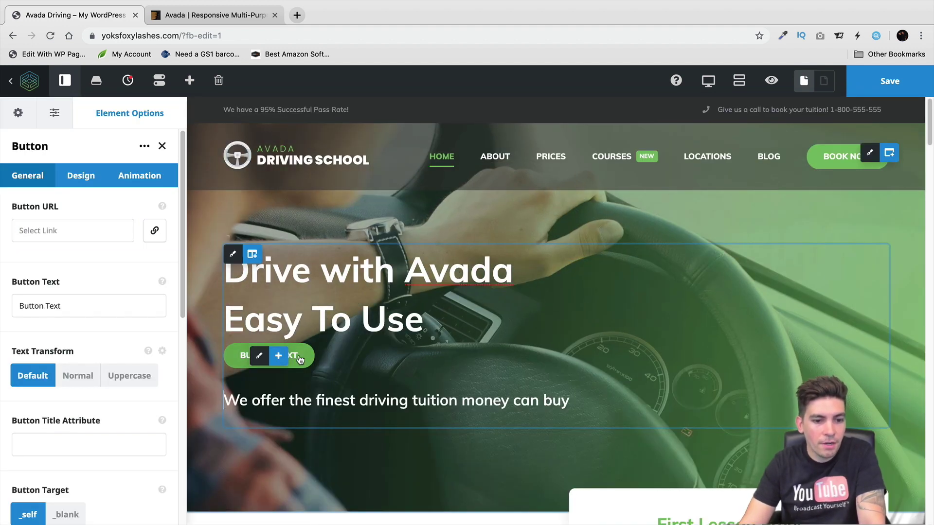
{"action": "scroll", "coordinate": [81, 306], "scroll_direction": "down", "scroll_amount": 2}
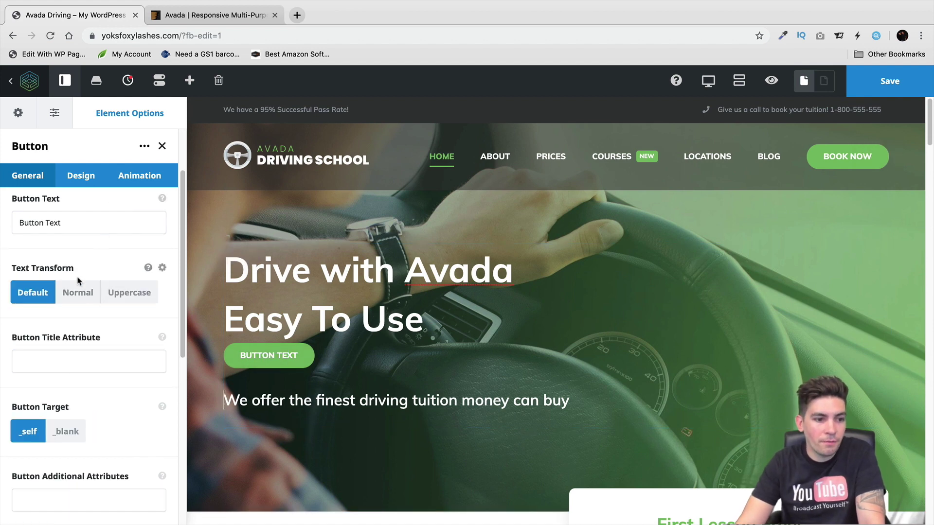
{"action": "scroll", "coordinate": [88, 333], "scroll_direction": "down", "scroll_amount": 5}
{"action": "scroll", "coordinate": [93, 348], "scroll_direction": "up", "scroll_amount": 6}
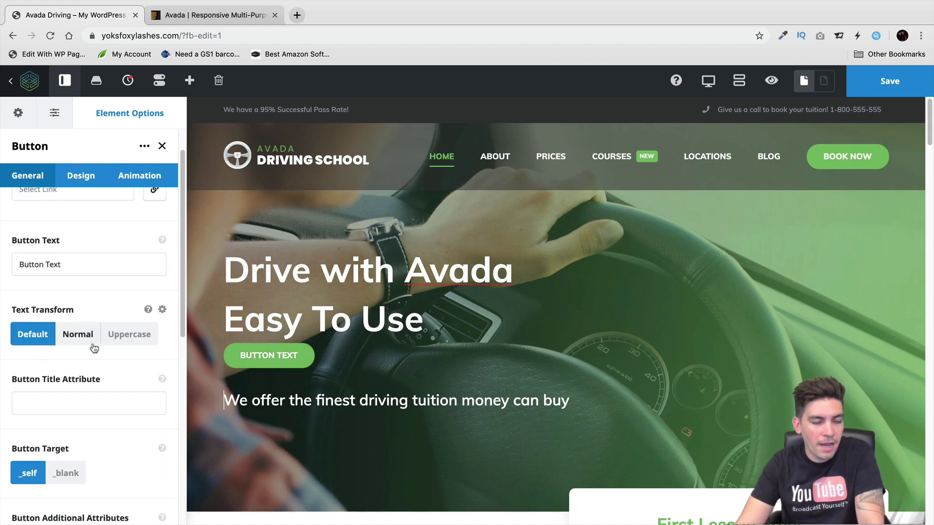
Step: Set the button's Type to 3D and Size to Medium in the Design tab
{"action": "left_click", "coordinate": [79, 175]}
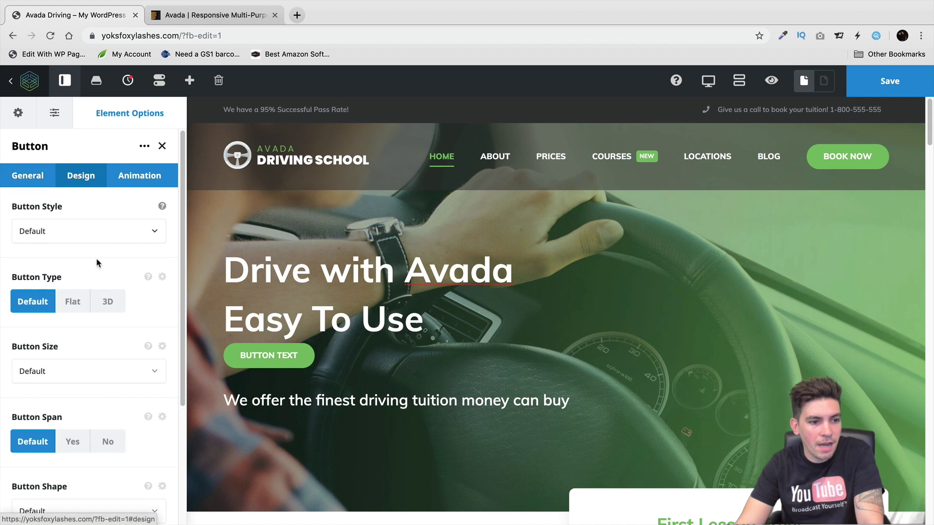
{"action": "left_click", "coordinate": [74, 302]}
{"action": "left_click", "coordinate": [107, 302]}
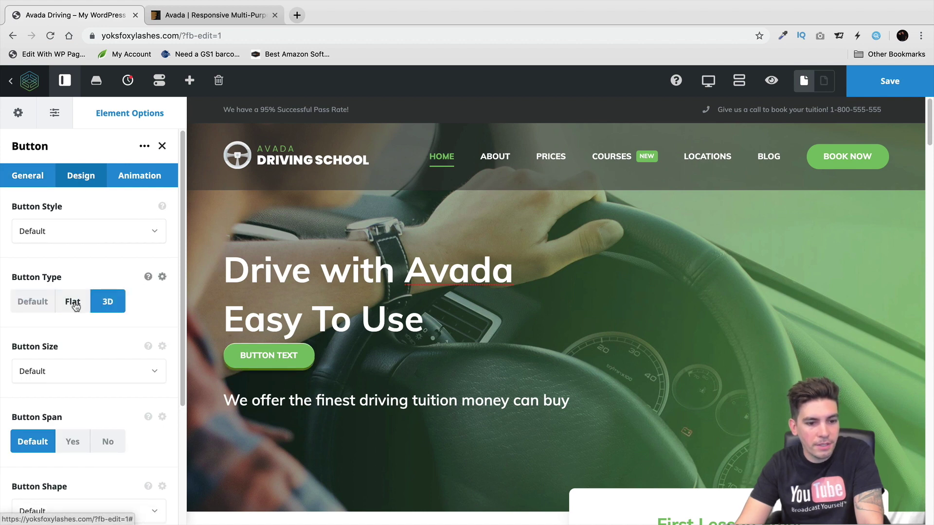
{"action": "left_click", "coordinate": [74, 303]}
{"action": "left_click", "coordinate": [108, 301]}
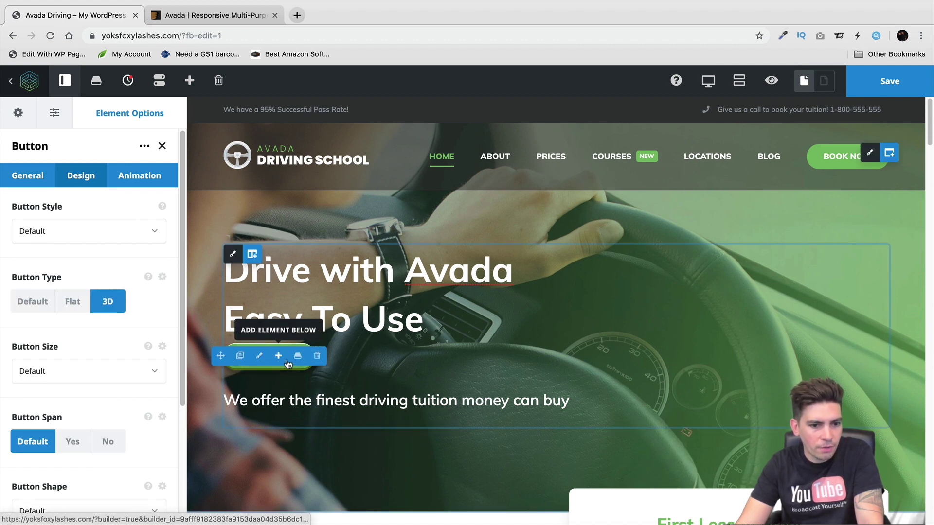
{"action": "scroll", "coordinate": [101, 284], "scroll_direction": "down", "scroll_amount": 3}
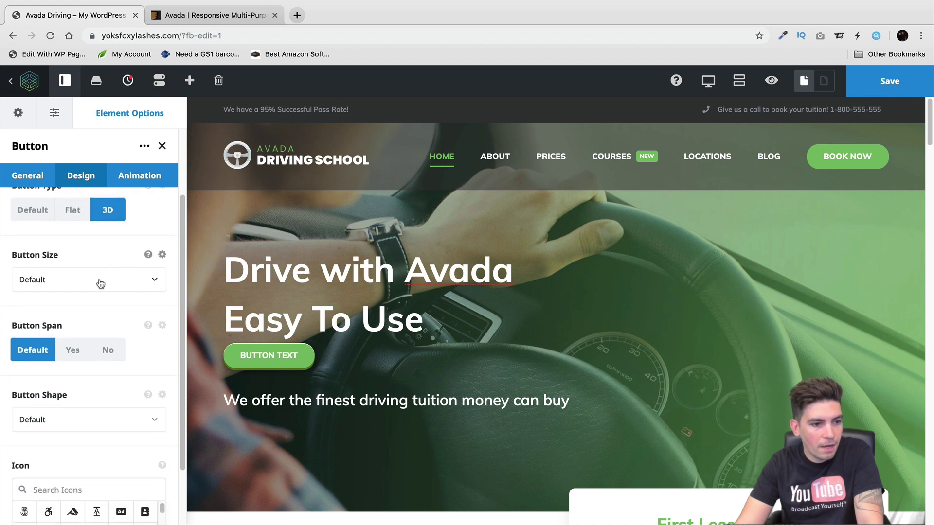
{"action": "left_click", "coordinate": [101, 284]}
{"action": "left_click", "coordinate": [100, 342]}
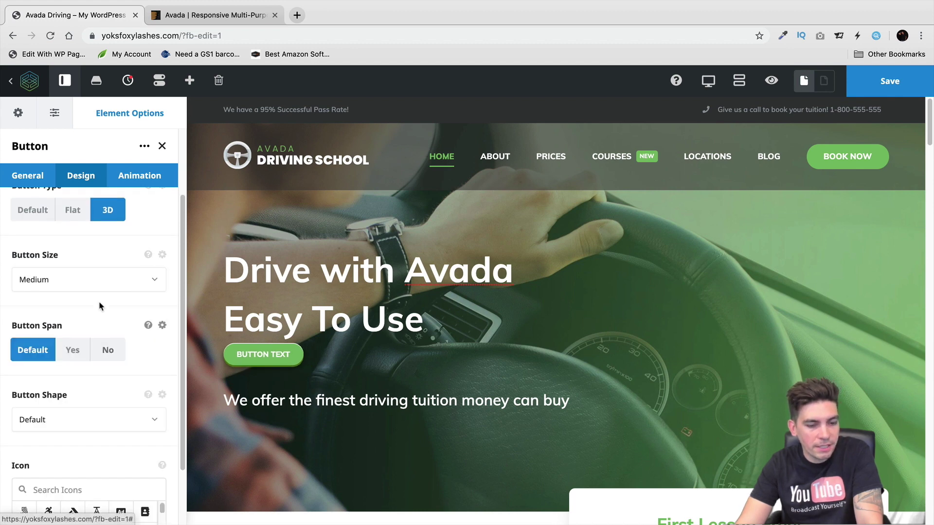
{"action": "scroll", "coordinate": [100, 305], "scroll_direction": "down", "scroll_amount": 2}
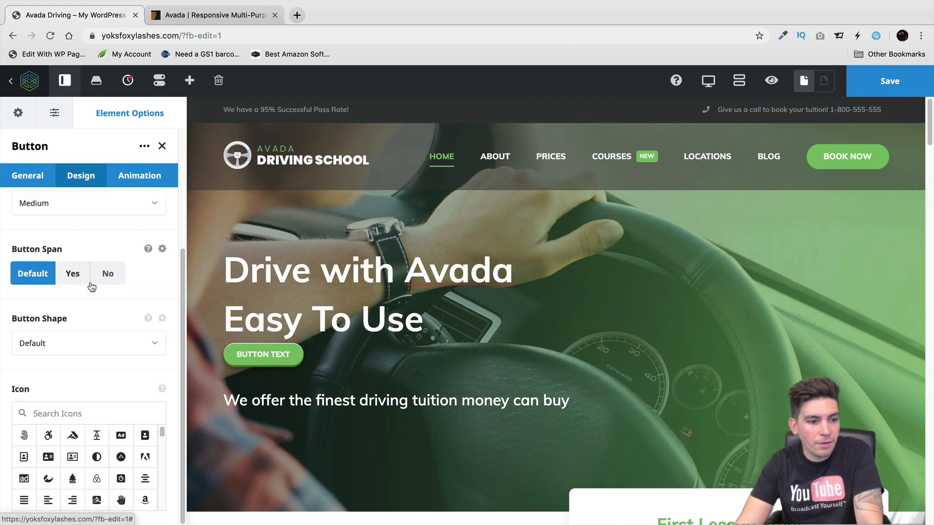
{"action": "scroll", "coordinate": [75, 356], "scroll_direction": "up", "scroll_amount": 4}
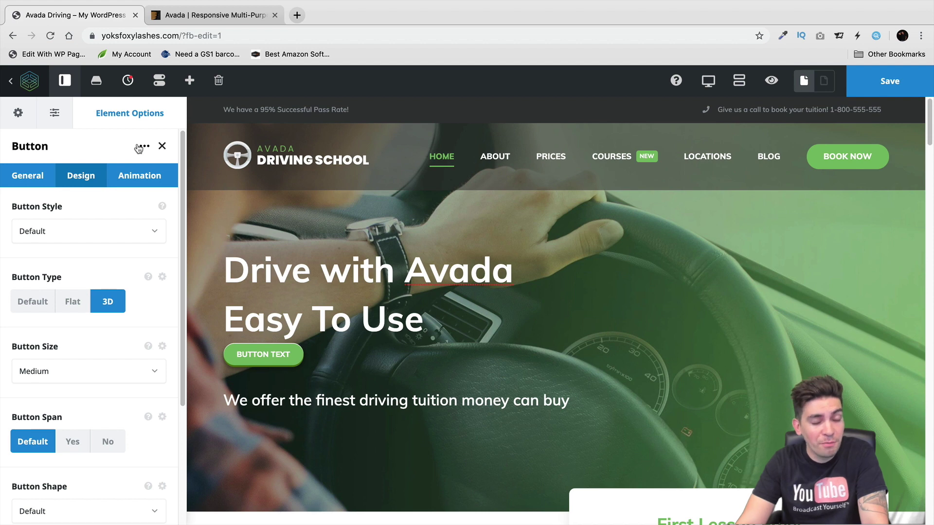
{"action": "scroll", "coordinate": [452, 311], "scroll_direction": "down", "scroll_amount": 3}
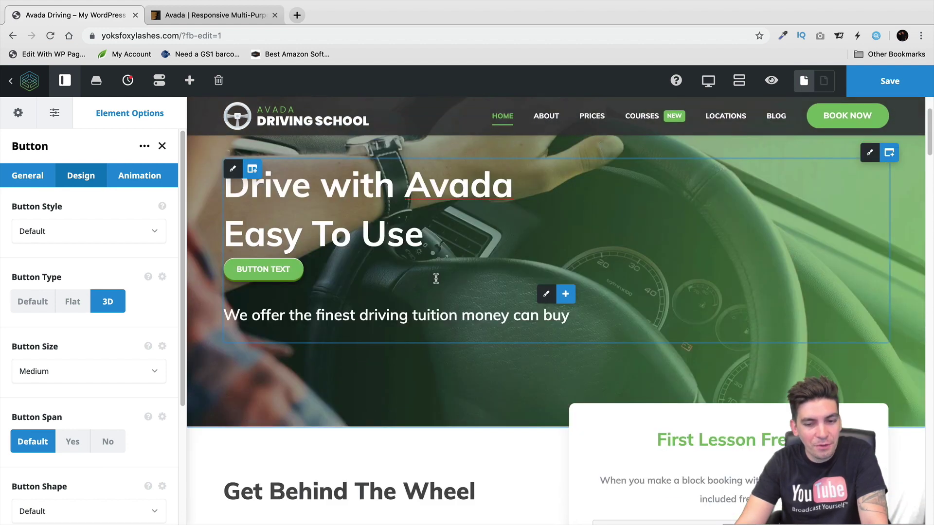
{"action": "scroll", "coordinate": [506, 318], "scroll_direction": "up", "scroll_amount": 1}
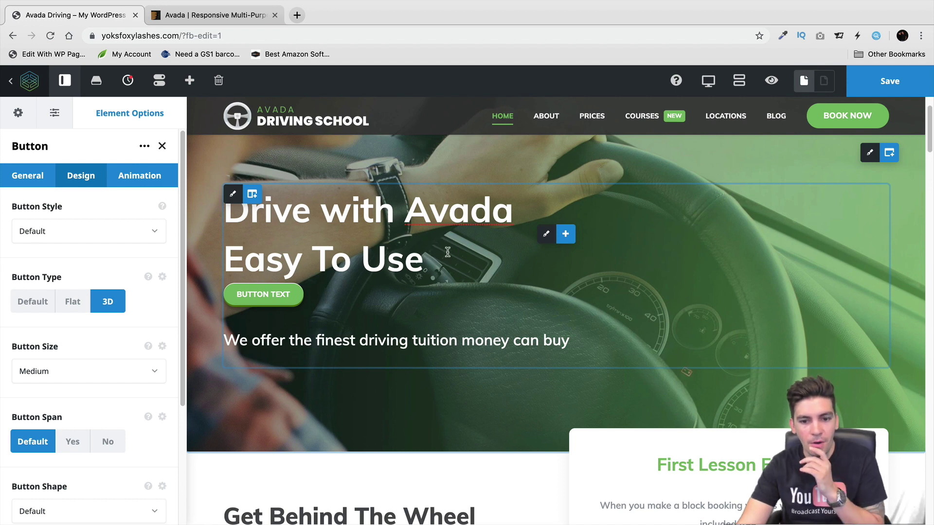
{"action": "scroll", "coordinate": [427, 323], "scroll_direction": "down", "scroll_amount": 4}
{"action": "scroll", "coordinate": [427, 322], "scroll_direction": "up", "scroll_amount": 6}
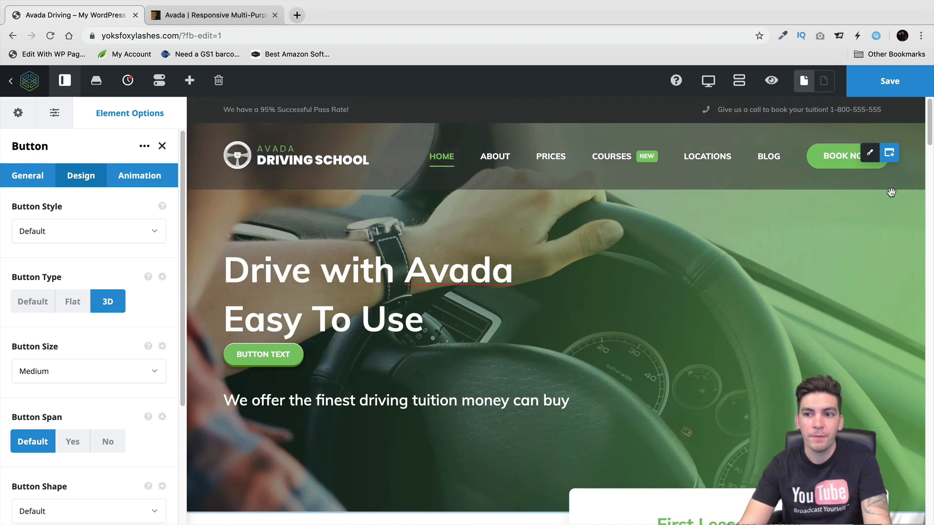
{"action": "scroll", "coordinate": [875, 255], "scroll_direction": "down", "scroll_amount": 1}
{"action": "scroll", "coordinate": [894, 164], "scroll_direction": "down", "scroll_amount": 4}
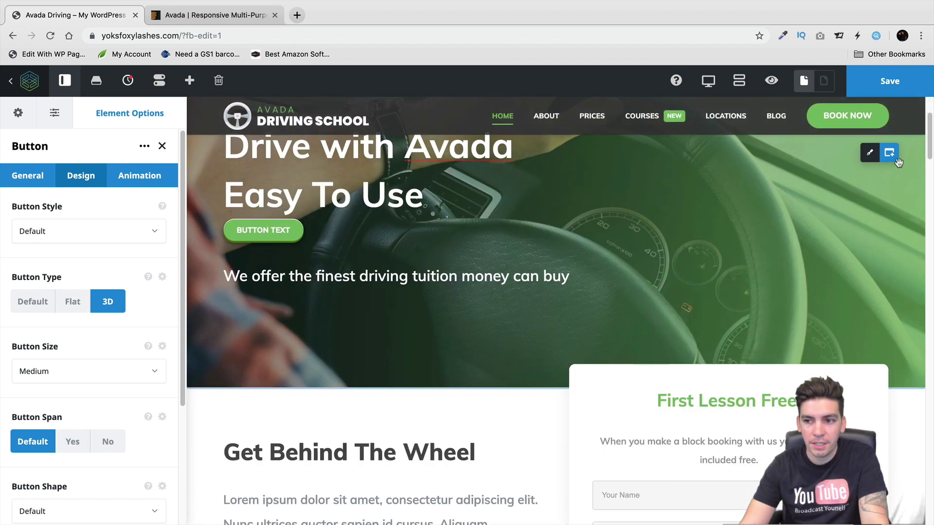
Step: Insert a two-column 1/2 - 1/2 container below the hero
{"action": "left_click", "coordinate": [893, 162]}
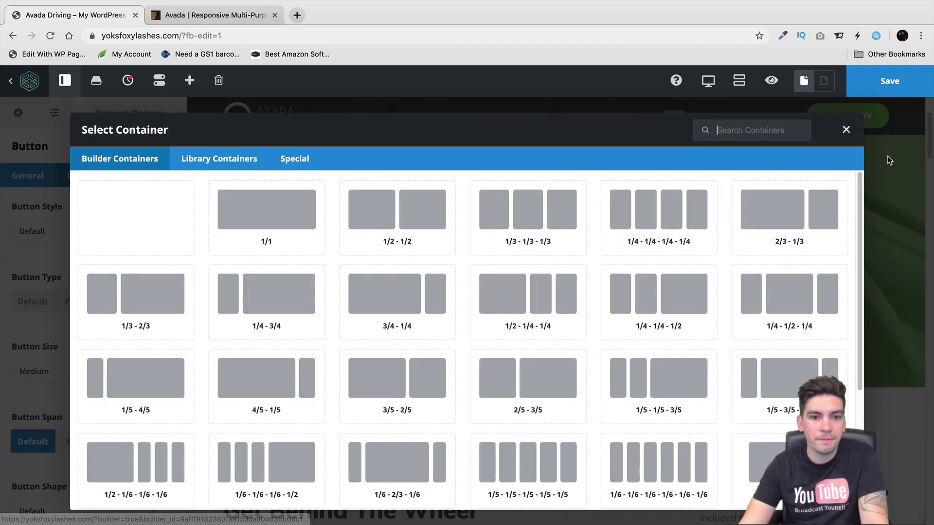
{"action": "left_click", "coordinate": [417, 224]}
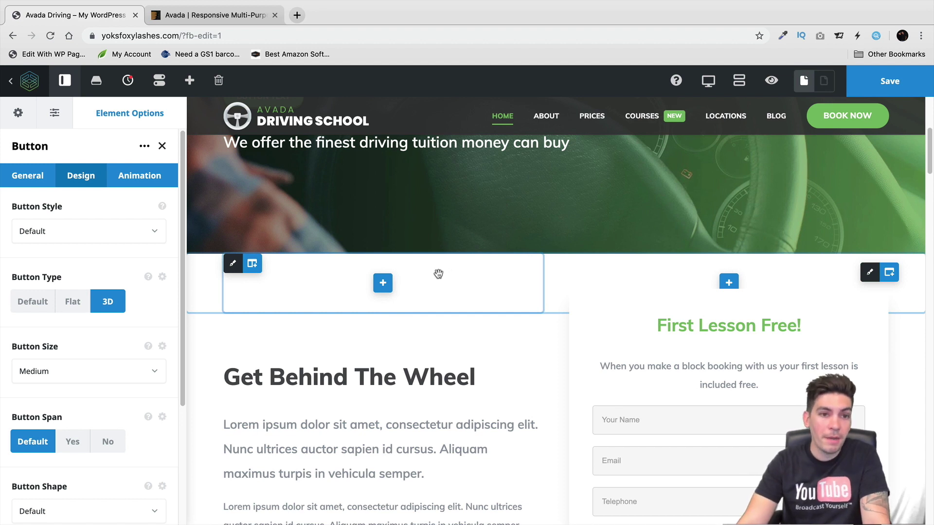
{"action": "left_click", "coordinate": [870, 272]}
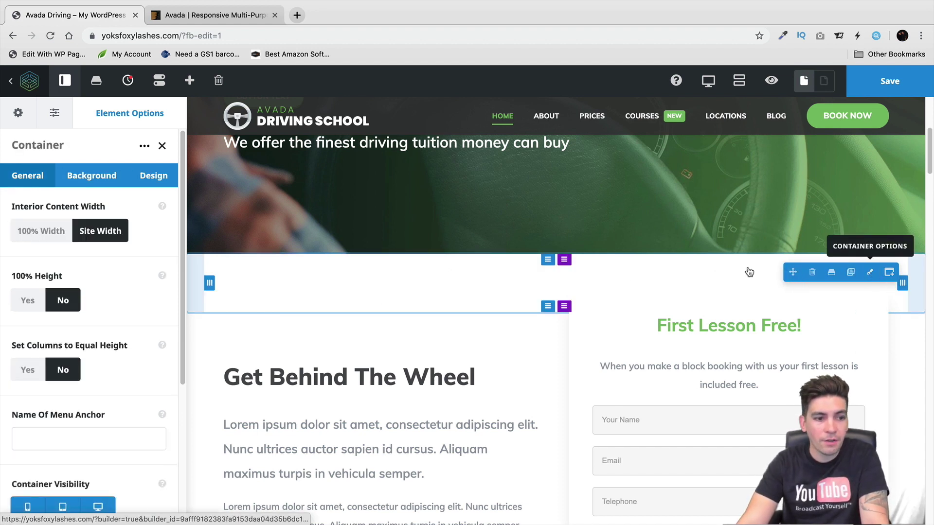
Step: Set the new container's top and bottom padding to 100
{"action": "left_click", "coordinate": [111, 176]}
{"action": "left_click", "coordinate": [156, 176]}
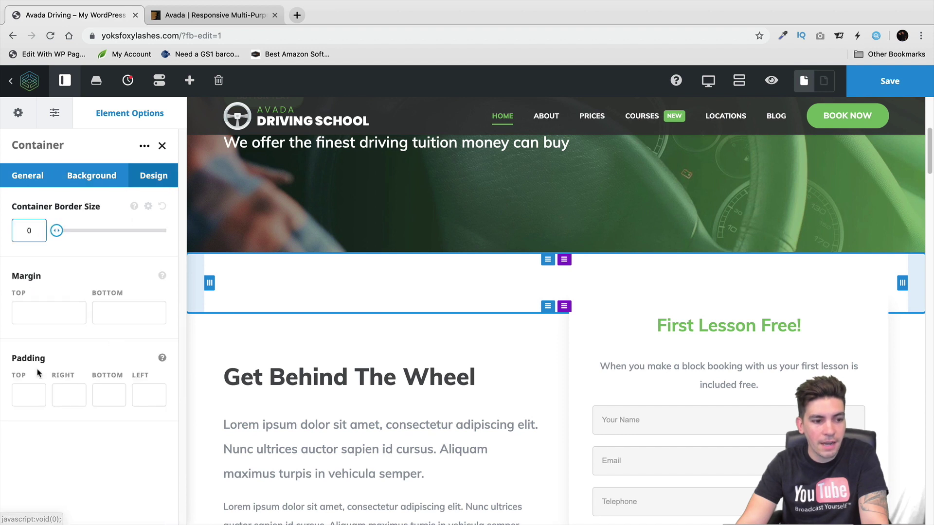
{"action": "left_click", "coordinate": [30, 393]}
{"action": "type", "text": "100"}
{"action": "key", "text": "Tab"}
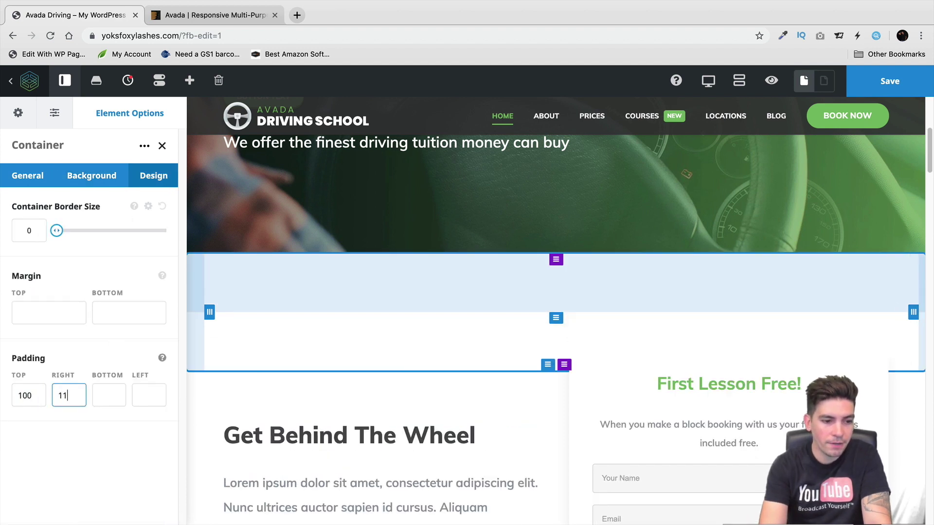
{"action": "key", "text": "Tab"}
{"action": "type", "text": "100"}
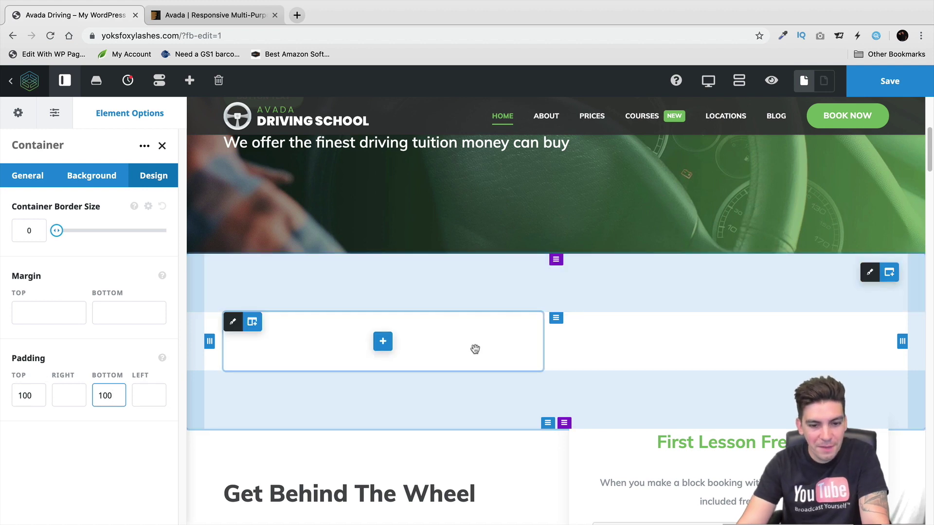
{"action": "left_click", "coordinate": [383, 341]}
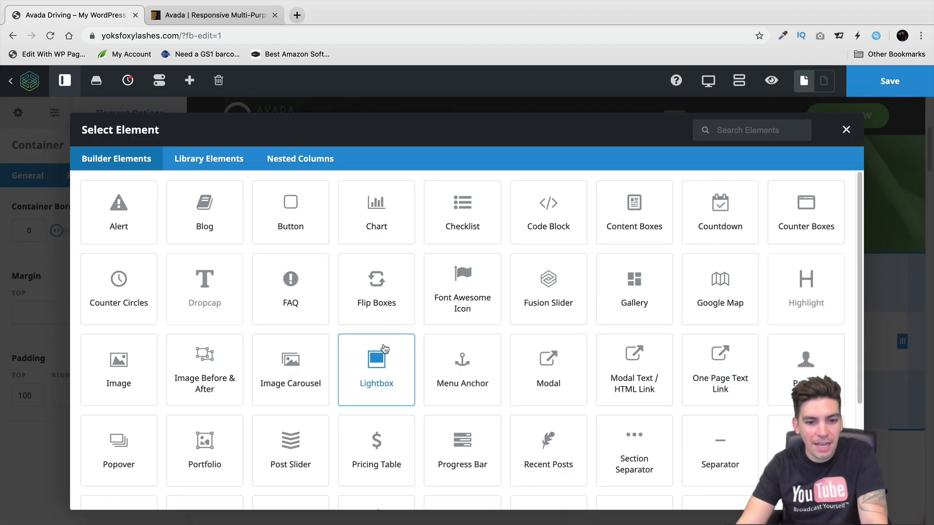
Step: Insert a Flip Boxes element into the left column and edit its first item
{"action": "left_click", "coordinate": [387, 294]}
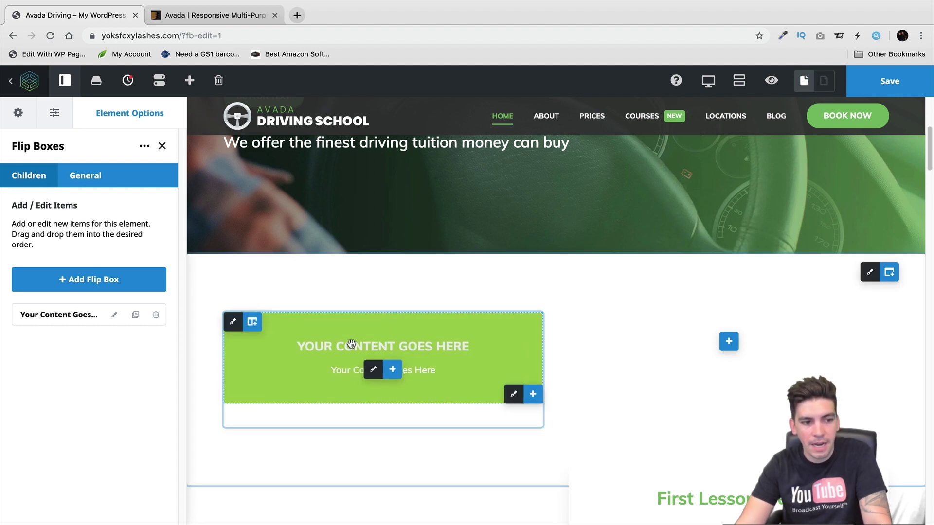
{"action": "left_click", "coordinate": [115, 315]}
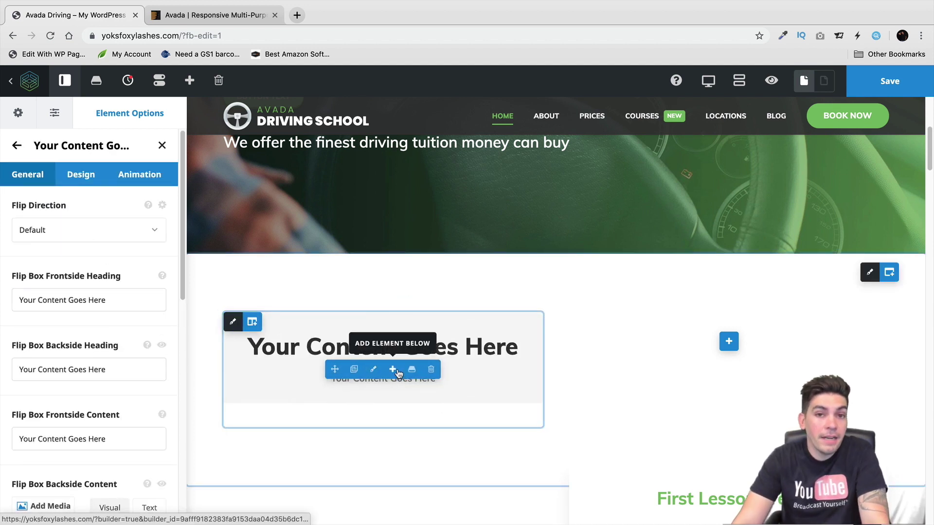
Step: Insert a Text Block below the flip box
{"action": "left_click", "coordinate": [393, 370]}
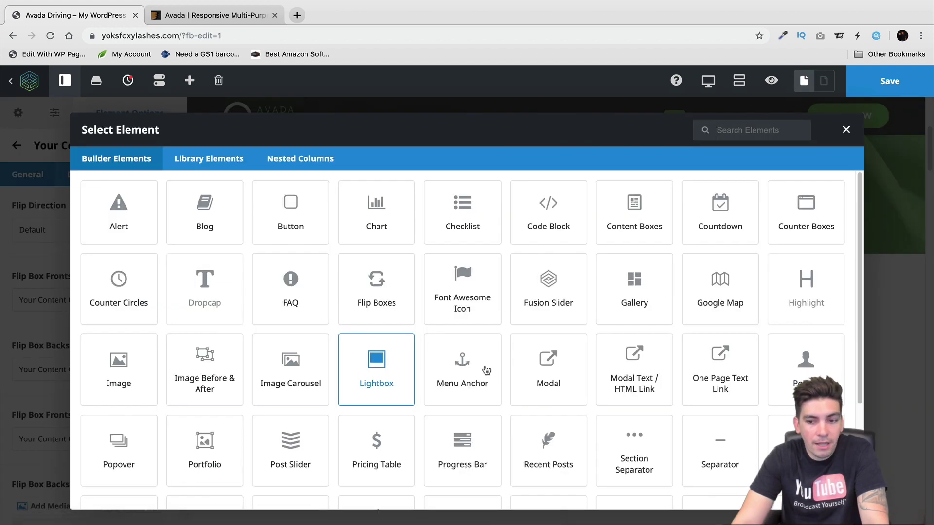
{"action": "scroll", "coordinate": [485, 370], "scroll_direction": "down", "scroll_amount": 5}
{"action": "left_click", "coordinate": [805, 360]}
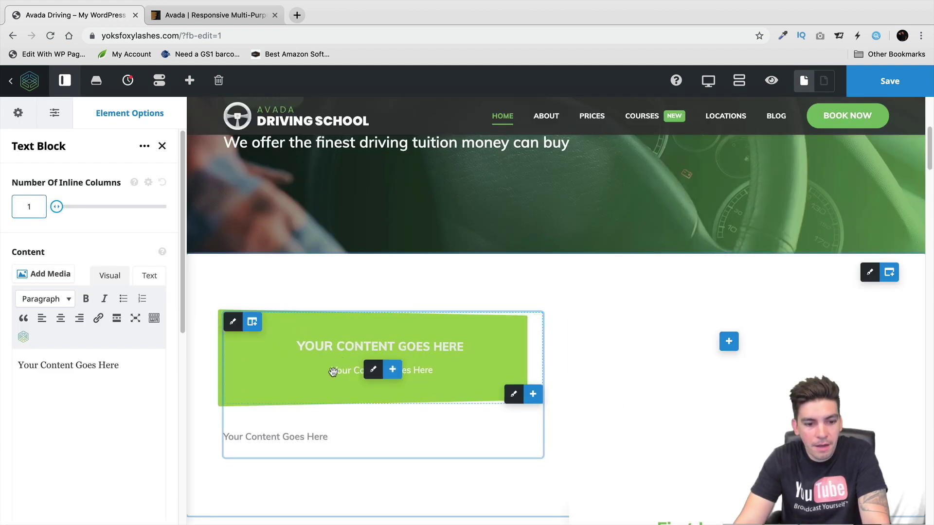
Step: Copy a Lorem ipsum paragraph from the page
{"action": "scroll", "coordinate": [331, 415], "scroll_direction": "down", "scroll_amount": 5}
{"action": "left_click_drag", "start_coordinate": [421, 433], "coordinate": [224, 387]}
{"action": "right_click", "coordinate": [252, 396]}
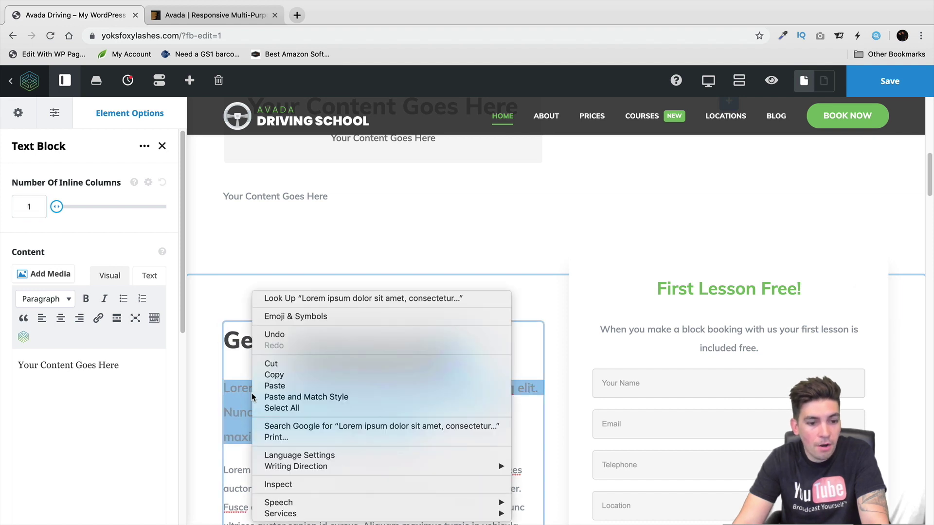
{"action": "left_click", "coordinate": [273, 375]}
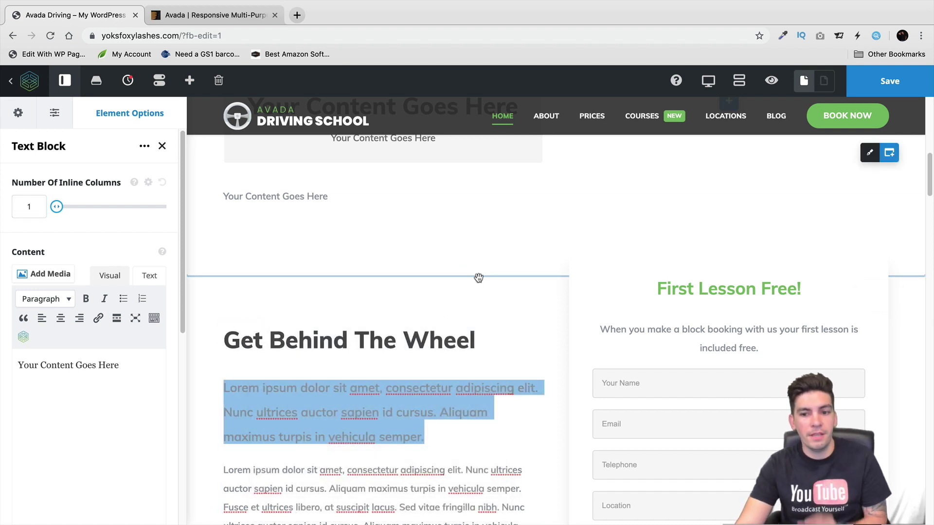
{"action": "right_click", "coordinate": [676, 304]}
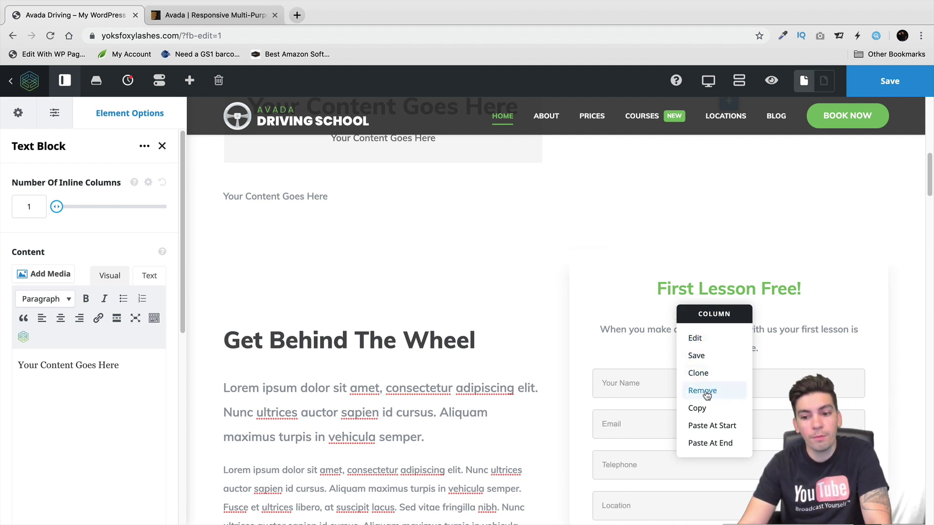
{"action": "scroll", "coordinate": [344, 217], "scroll_direction": "up", "scroll_amount": 1}
{"action": "left_click", "coordinate": [337, 227]}
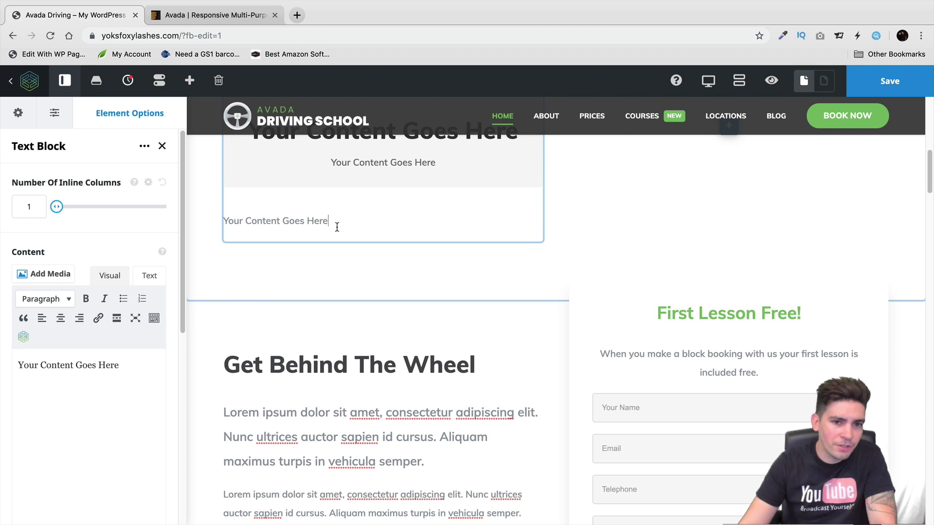
{"action": "scroll", "coordinate": [336, 227], "scroll_direction": "up", "scroll_amount": 5}
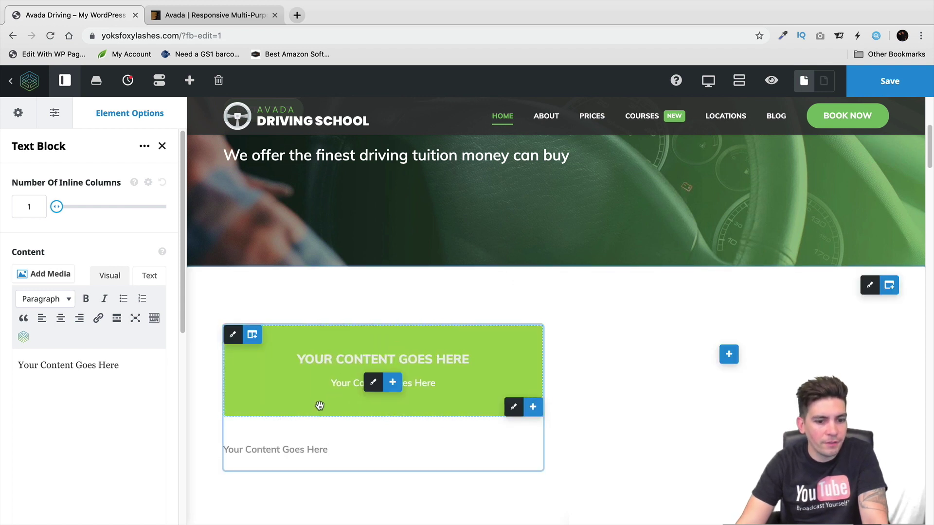
Step: Replace the text block's placeholder with the pasted Lorem ipsum paragraph
{"action": "triple_click", "coordinate": [75, 362]}
{"action": "key", "text": "BackSpace"}
{"action": "right_click", "coordinate": [75, 363]}
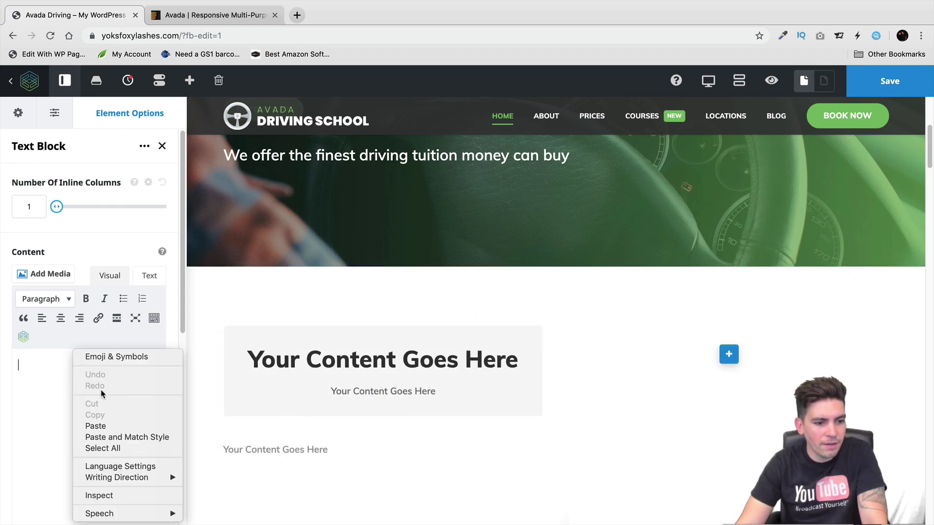
{"action": "left_click", "coordinate": [121, 421]}
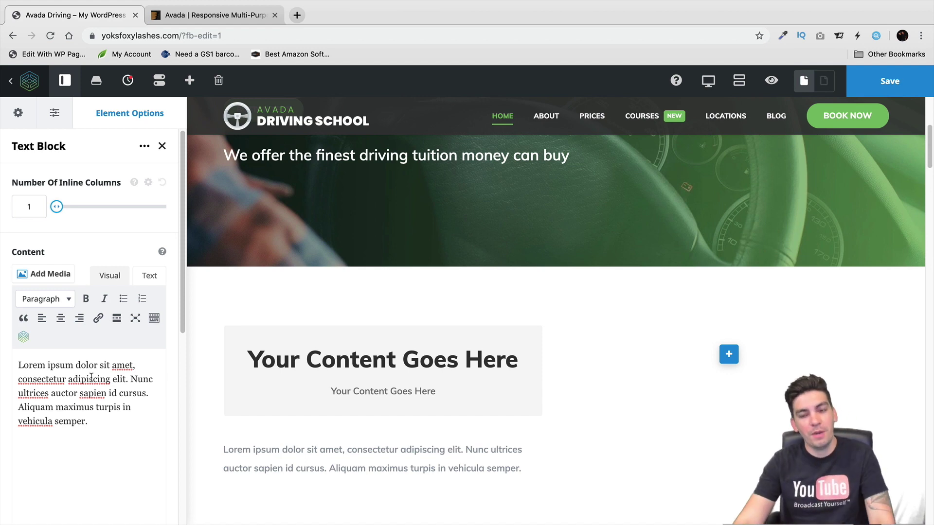
{"action": "scroll", "coordinate": [150, 364], "scroll_direction": "down", "scroll_amount": 3}
{"action": "scroll", "coordinate": [252, 379], "scroll_direction": "down", "scroll_amount": 4}
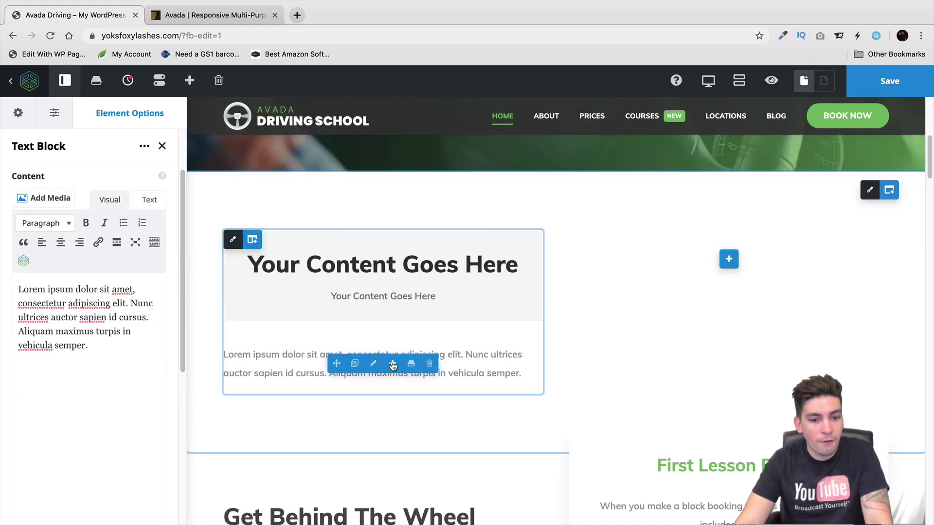
{"action": "left_click", "coordinate": [393, 364]}
Step: Insert a Button under the Lorem ipsum paragraph and set its Alignment to Center
{"action": "left_click", "coordinate": [309, 226]}
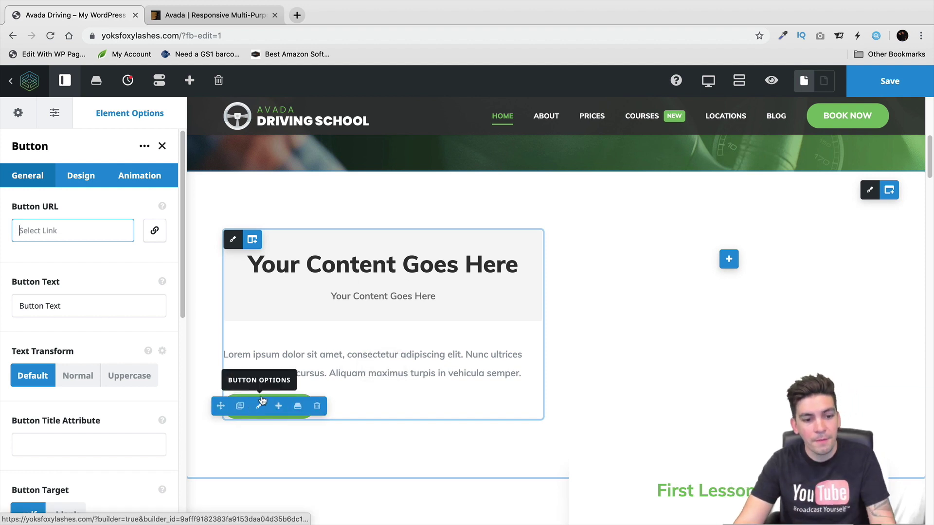
{"action": "scroll", "coordinate": [81, 357], "scroll_direction": "down", "scroll_amount": 7}
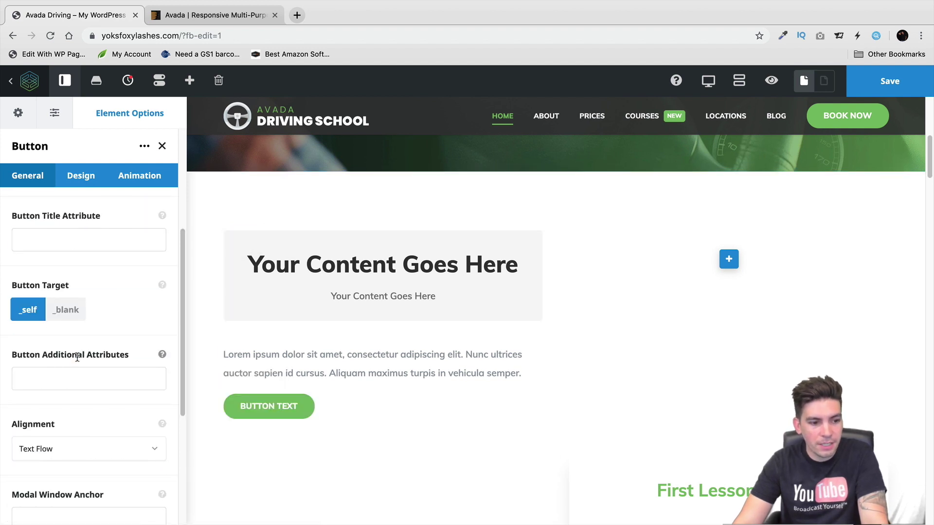
{"action": "left_click", "coordinate": [67, 346]}
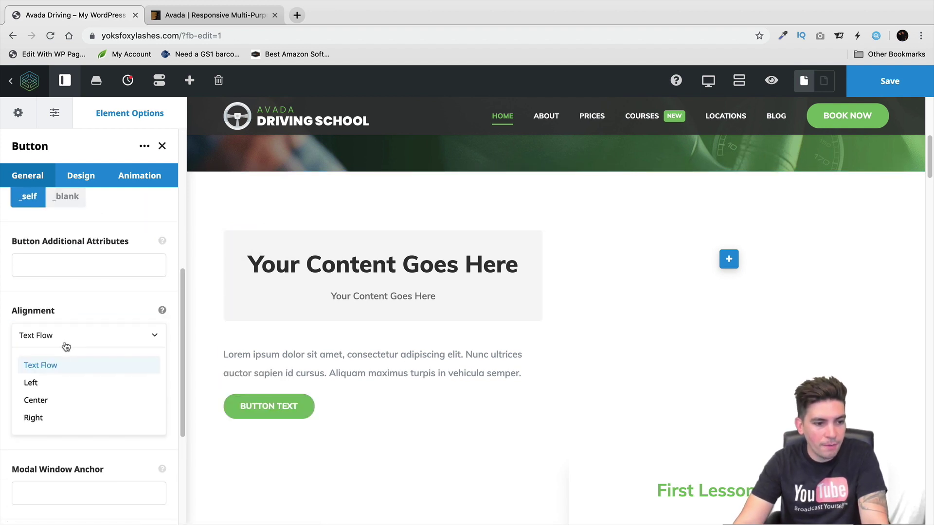
{"action": "left_click", "coordinate": [58, 399]}
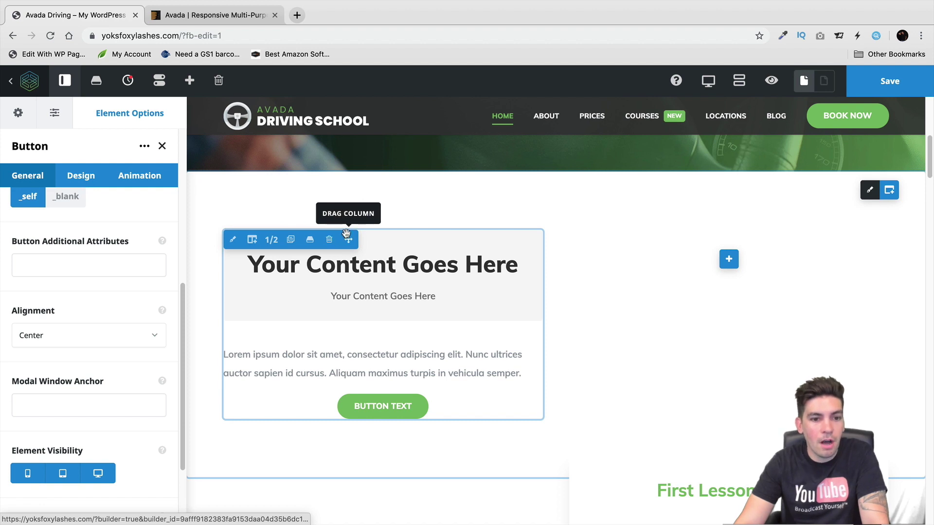
Step: Drag the heading box, Lorem ipsum paragraph and green button into the right column
{"action": "left_click_drag", "start_coordinate": [350, 240], "coordinate": [641, 259]}
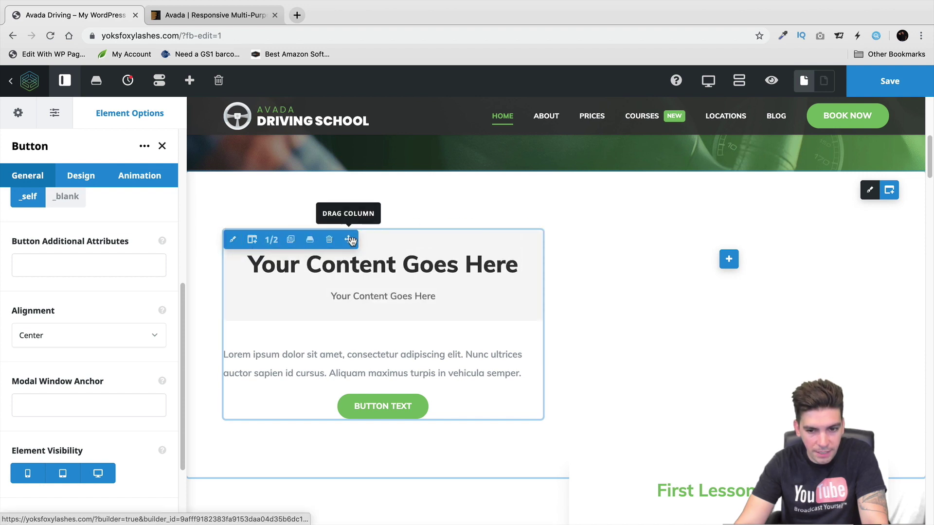
{"action": "left_click_drag", "start_coordinate": [350, 240], "coordinate": [820, 262]}
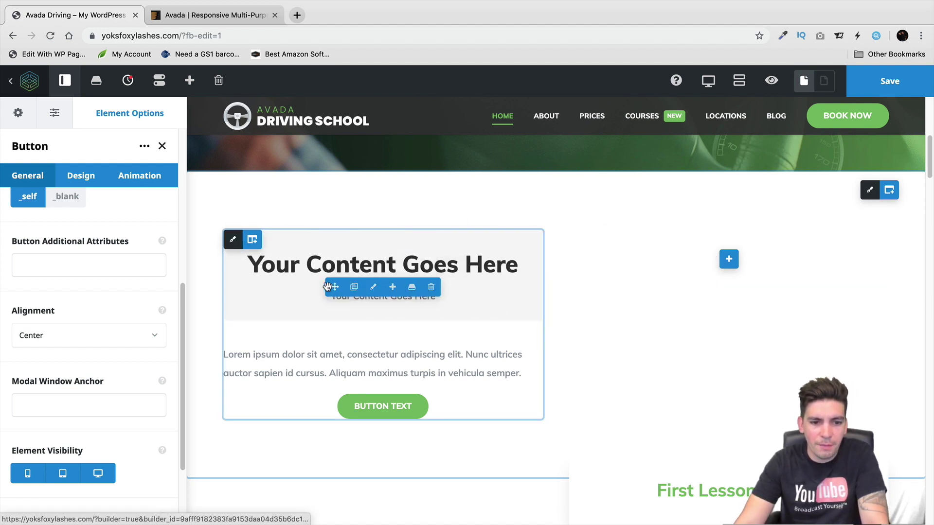
{"action": "left_click_drag", "start_coordinate": [334, 287], "coordinate": [693, 258]}
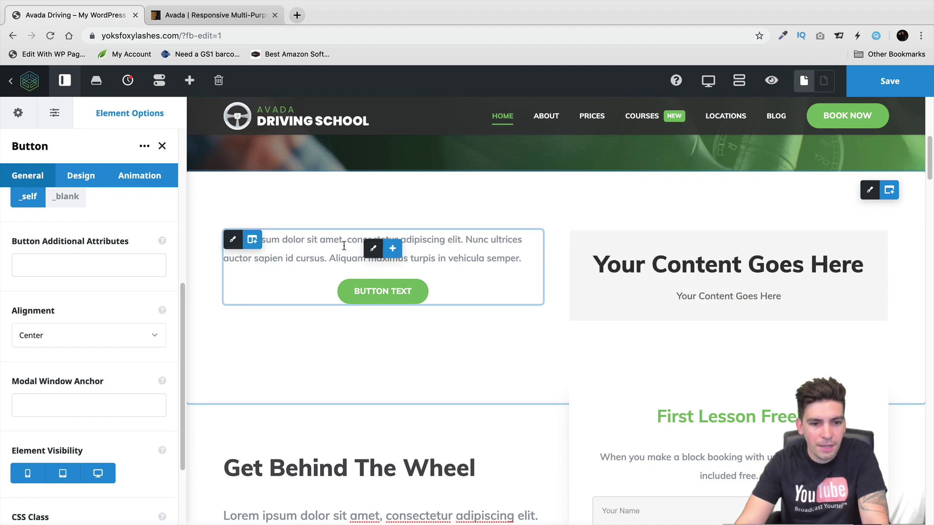
{"action": "left_click_drag", "start_coordinate": [334, 248], "coordinate": [746, 308]}
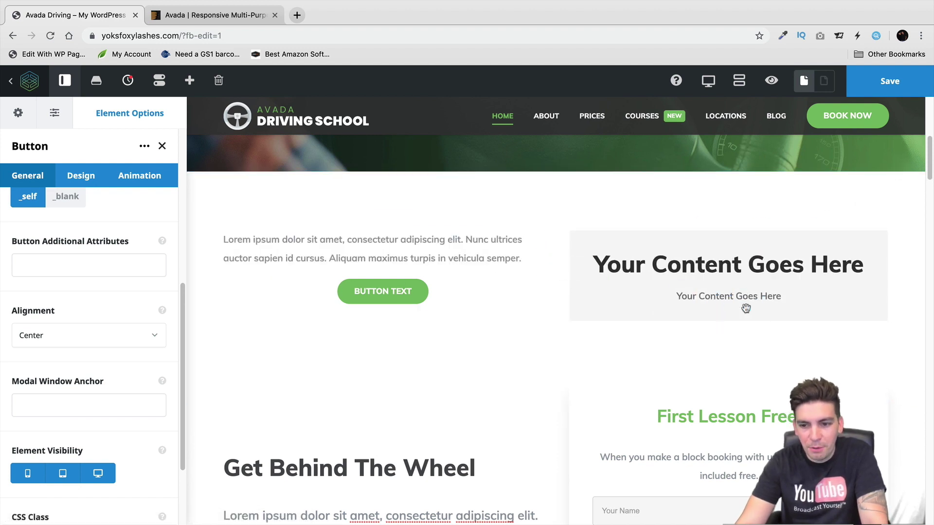
{"action": "mouse_move", "coordinate": [372, 248]}
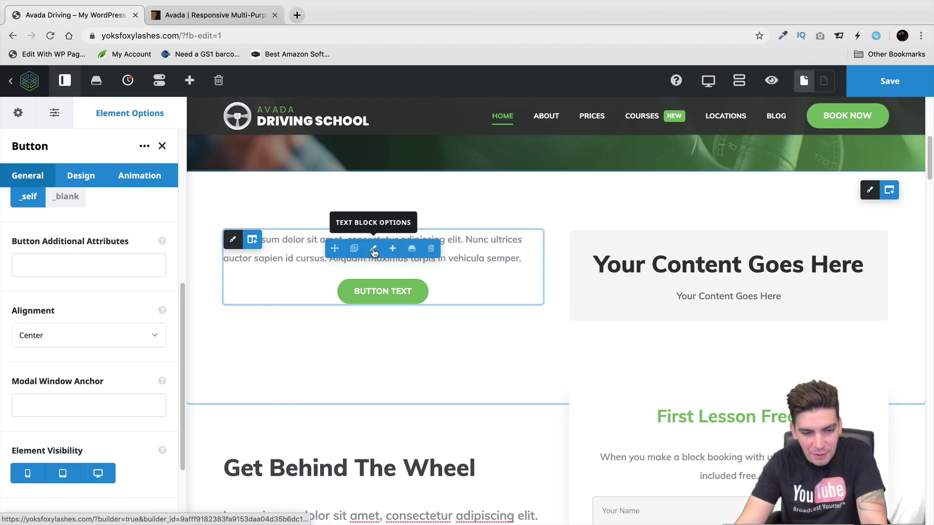
{"action": "left_click_drag", "start_coordinate": [341, 252], "coordinate": [746, 330]}
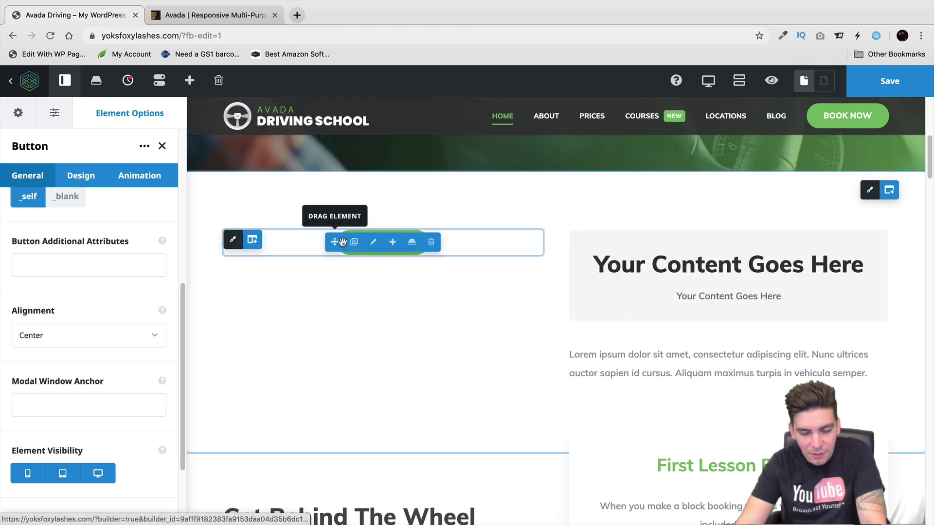
{"action": "left_click_drag", "start_coordinate": [333, 242], "coordinate": [715, 376]}
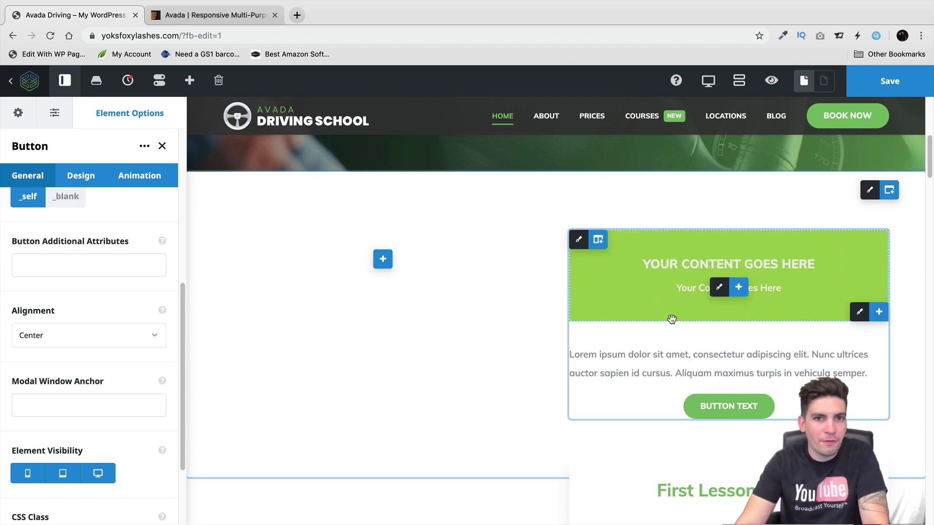
{"action": "scroll", "coordinate": [672, 319], "scroll_direction": "down", "scroll_amount": 2}
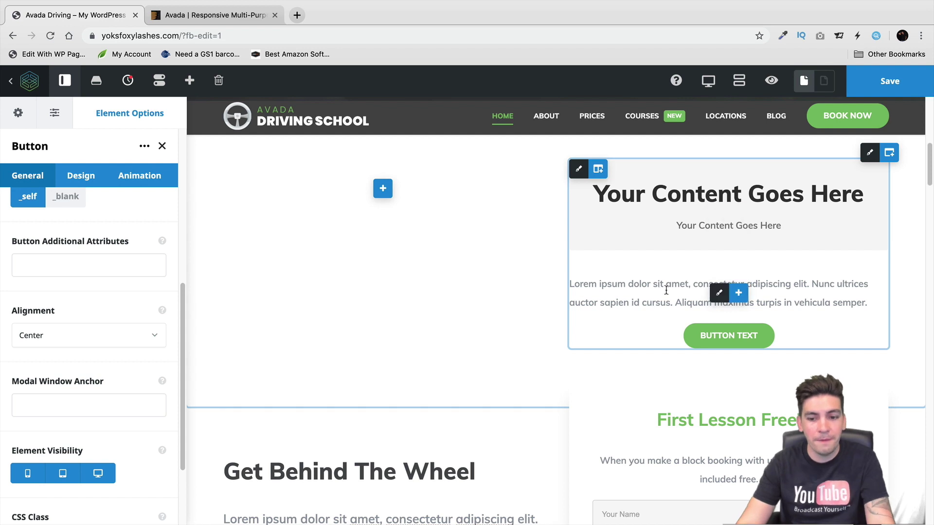
{"action": "scroll", "coordinate": [685, 309], "scroll_direction": "down", "scroll_amount": 6}
Step: Add a second line reading 'Easy and Simple' under 'Get Behind The Wheel'
{"action": "left_click", "coordinate": [442, 246]}
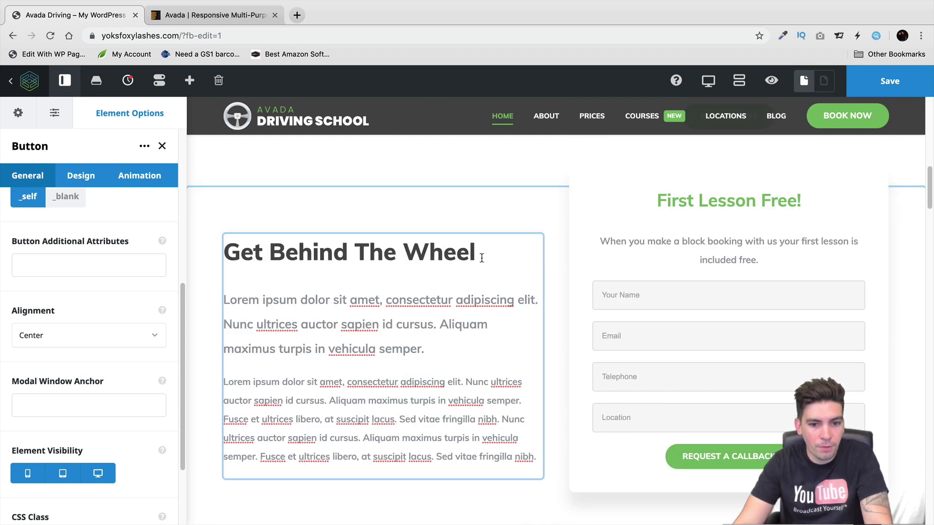
{"action": "key", "text": "Return"}
{"action": "type", "text": "Easy"}
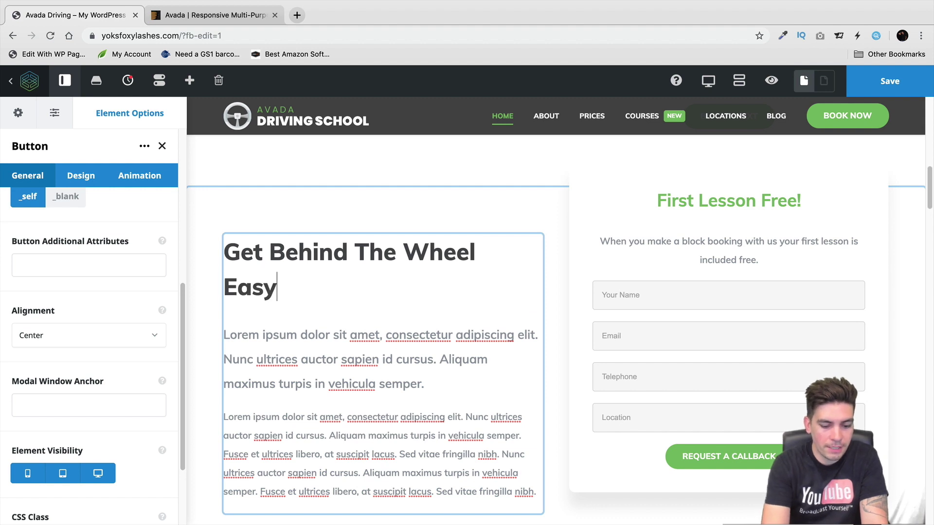
{"action": "type", "text": " and s"}
{"action": "key", "text": "BackSpace"}
{"action": "type", "text": "So"}
{"action": "key", "text": "BackSpace"}
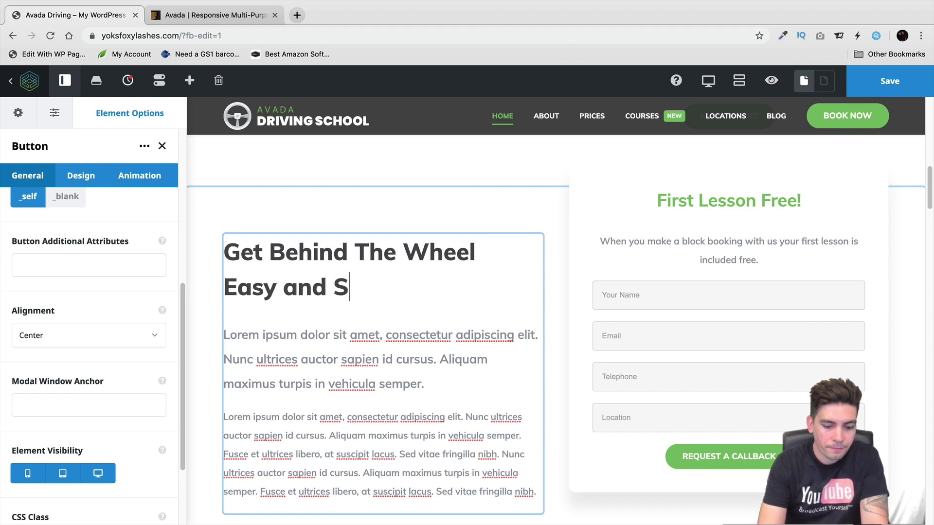
{"action": "type", "text": "imple"}
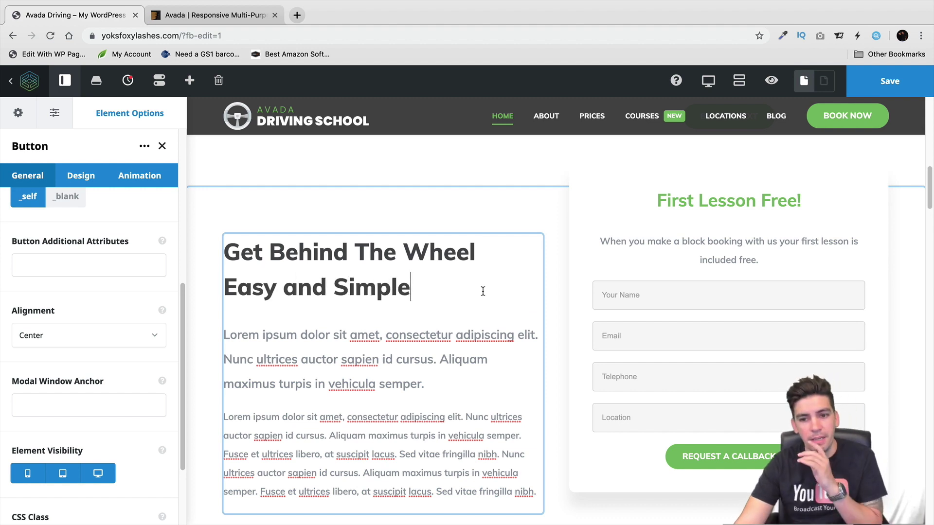
{"action": "scroll", "coordinate": [483, 291], "scroll_direction": "down", "scroll_amount": 6}
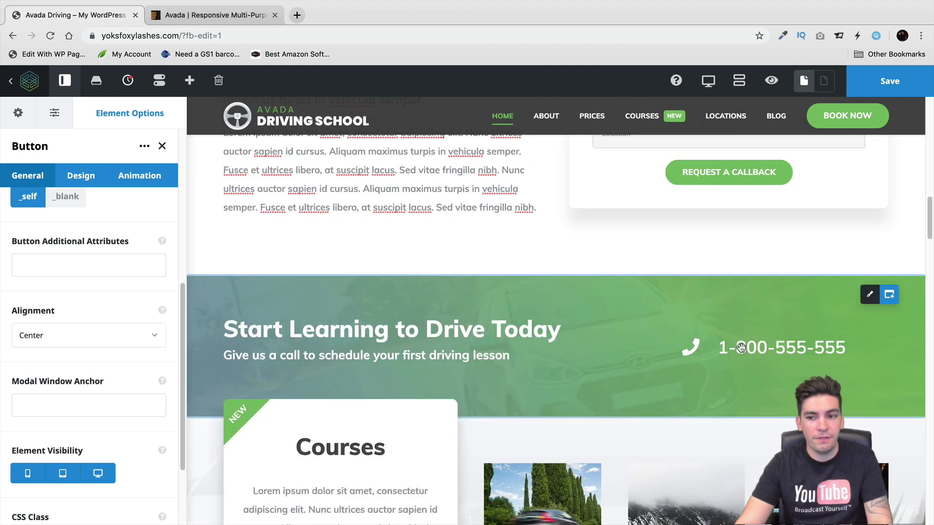
Step: Set the Start Learning to Drive Today section's top and bottom padding to 120 instead of 60
{"action": "left_click", "coordinate": [870, 293]}
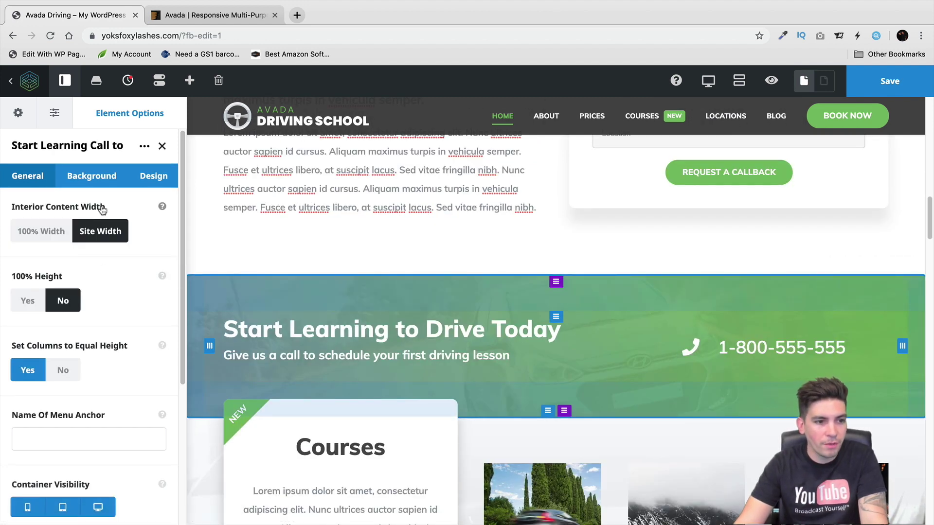
{"action": "left_click", "coordinate": [154, 176]}
{"action": "left_click", "coordinate": [26, 399]}
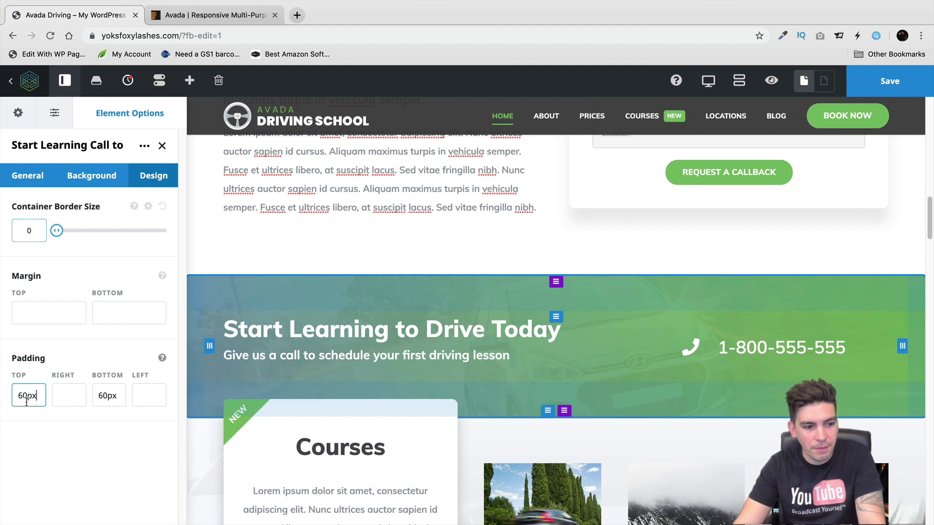
{"action": "double_click", "coordinate": [27, 400]}
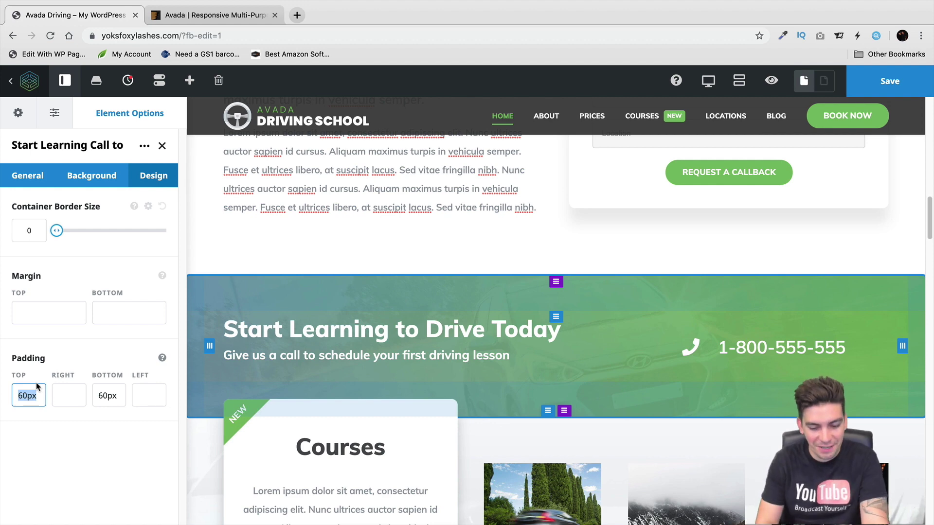
{"action": "type", "text": "120"}
{"action": "key", "text": "Tab"}
{"action": "key", "text": "Tab"}
{"action": "type", "text": "120"}
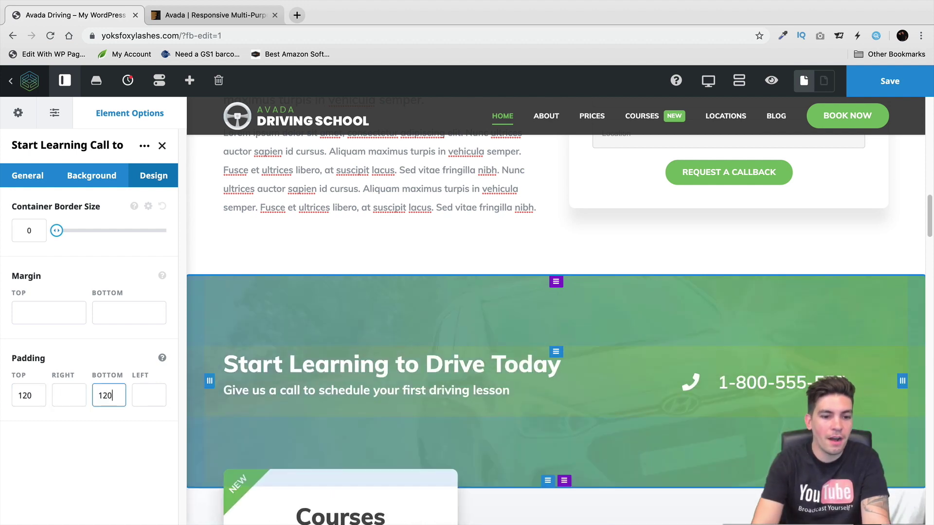
Step: Scroll through the page to check the padded section, then switch to ThemeForest's Avada page
{"action": "scroll", "coordinate": [307, 413], "scroll_direction": "down", "scroll_amount": 3}
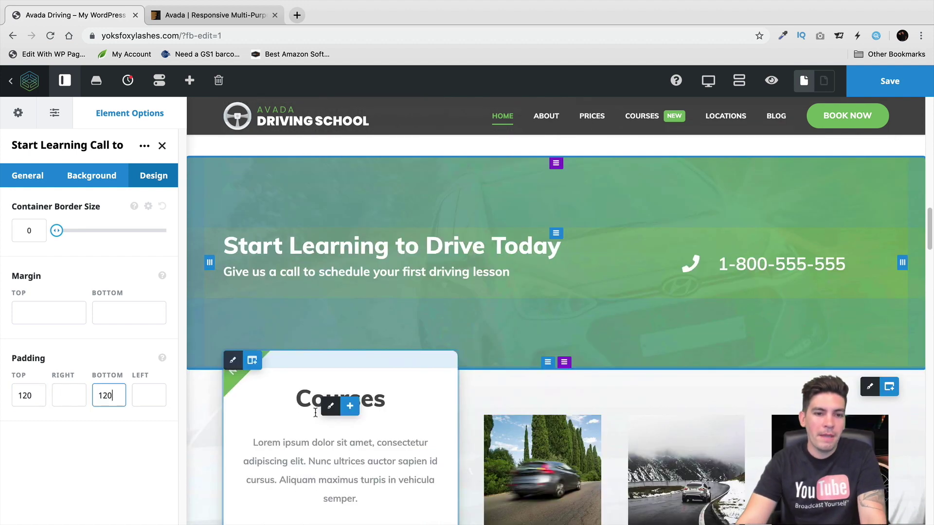
{"action": "scroll", "coordinate": [314, 414], "scroll_direction": "down", "scroll_amount": 5}
{"action": "scroll", "coordinate": [322, 398], "scroll_direction": "up", "scroll_amount": 5}
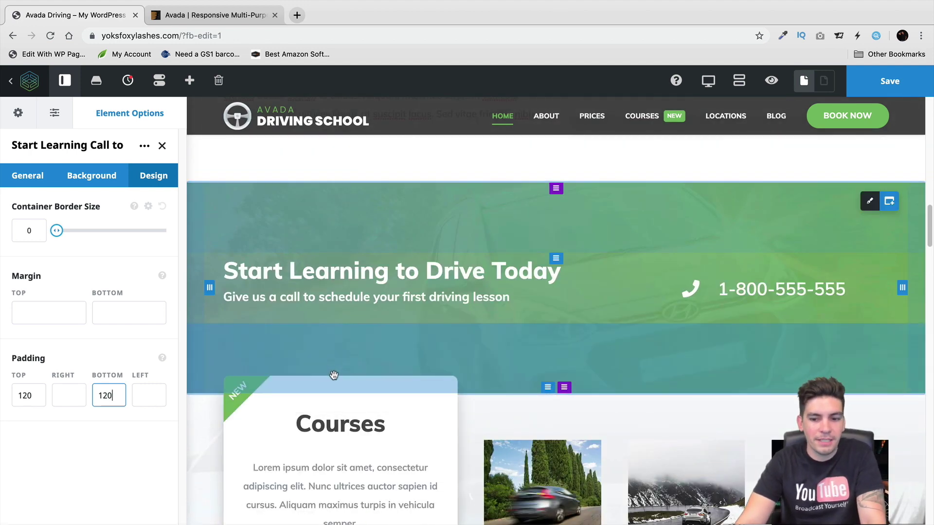
{"action": "scroll", "coordinate": [340, 370], "scroll_direction": "down", "scroll_amount": 2}
{"action": "scroll", "coordinate": [369, 353], "scroll_direction": "down", "scroll_amount": 4}
{"action": "scroll", "coordinate": [387, 331], "scroll_direction": "down", "scroll_amount": 9}
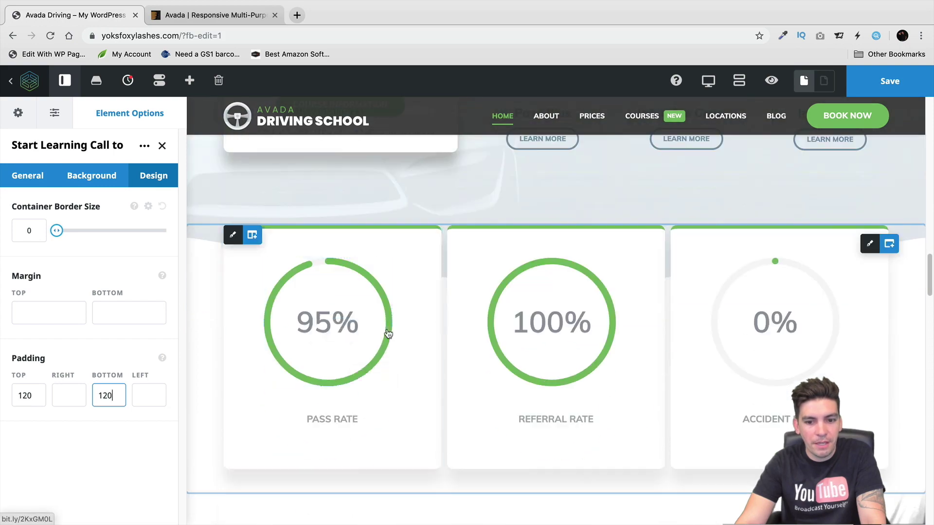
{"action": "scroll", "coordinate": [371, 362], "scroll_direction": "up", "scroll_amount": 20}
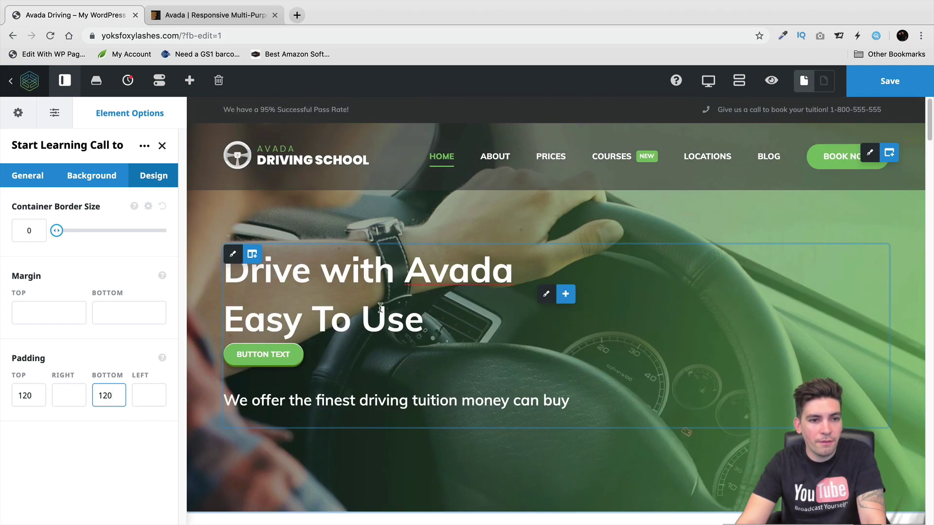
{"action": "left_click", "coordinate": [211, 15]}
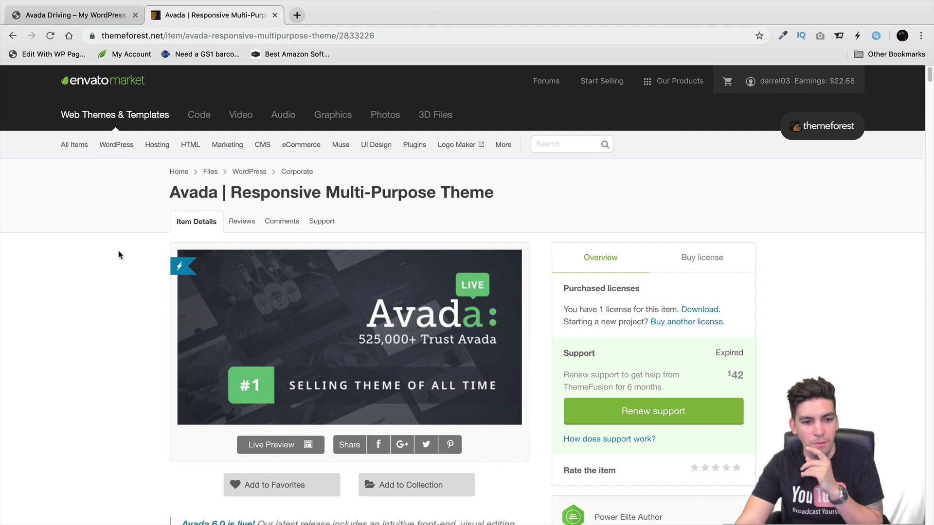
Step: Show ThemeForest's WordPress Popular Items list and scroll to Avada ranked first at $60
{"action": "mouse_move", "coordinate": [116, 145]}
{"action": "left_click", "coordinate": [118, 161]}
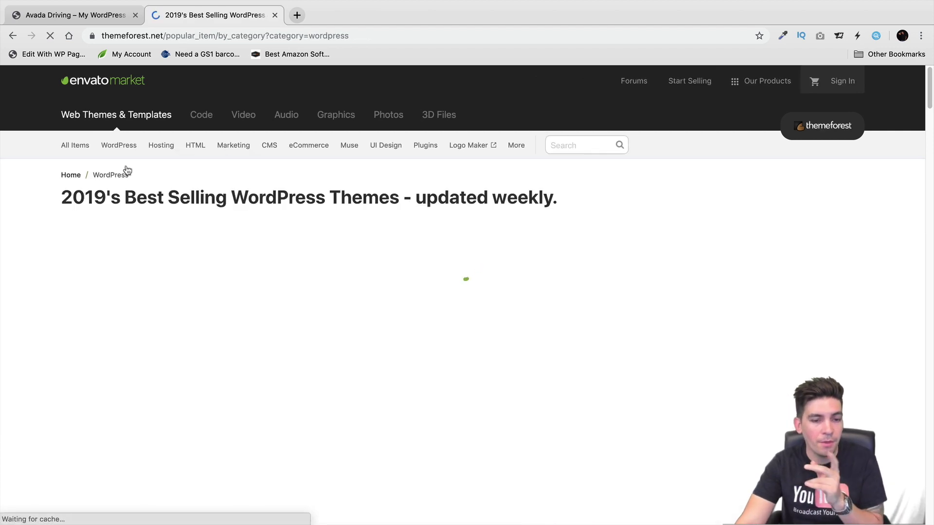
{"action": "scroll", "coordinate": [23, 236], "scroll_direction": "down", "scroll_amount": 2}
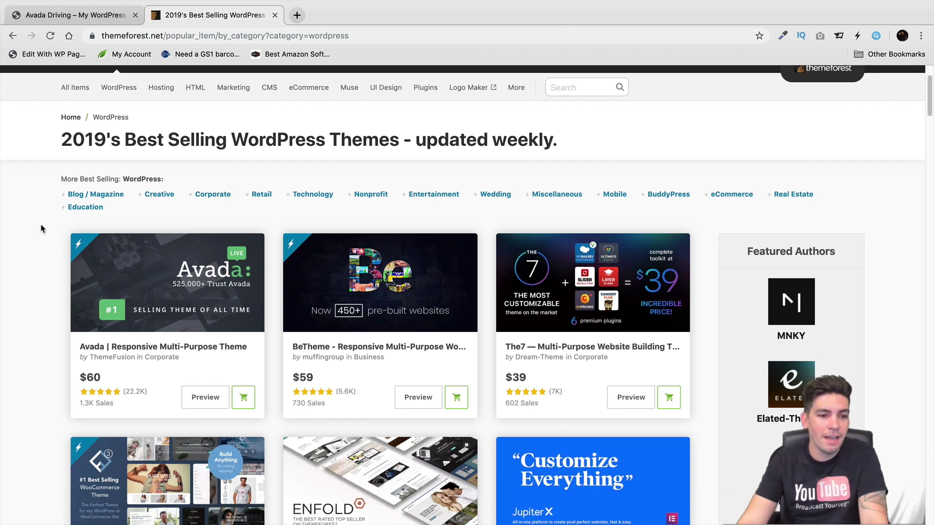
{"action": "scroll", "coordinate": [40, 255], "scroll_direction": "down", "scroll_amount": 1}
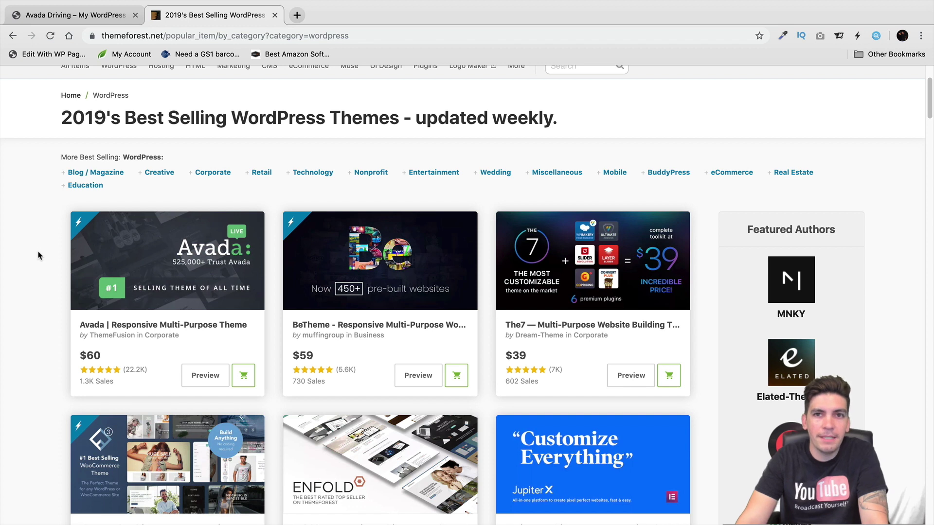
{"action": "scroll", "coordinate": [38, 255], "scroll_direction": "down", "scroll_amount": 2}
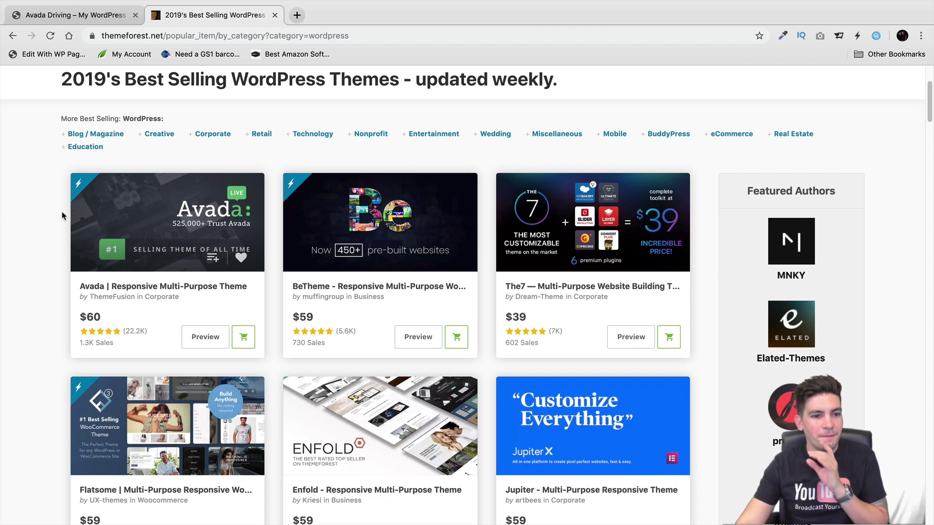
Step: Go back to the Avada Driving tab and scroll through the homepage to the hero
{"action": "left_click", "coordinate": [107, 18]}
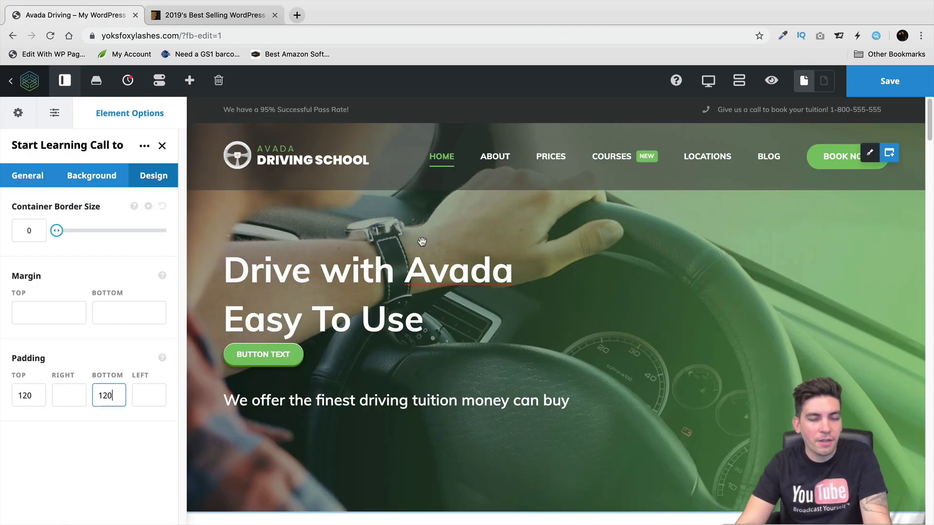
{"action": "scroll", "coordinate": [419, 249], "scroll_direction": "down", "scroll_amount": 5}
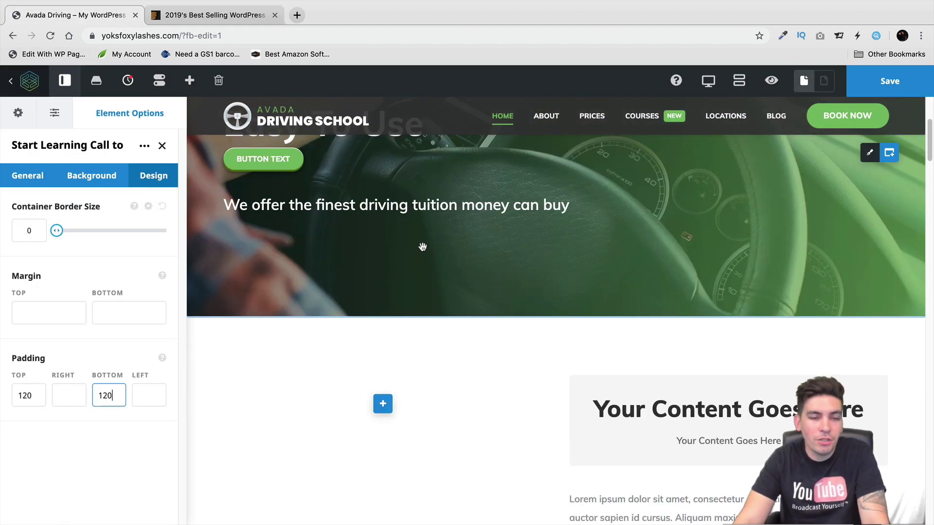
{"action": "scroll", "coordinate": [424, 271], "scroll_direction": "down", "scroll_amount": 8}
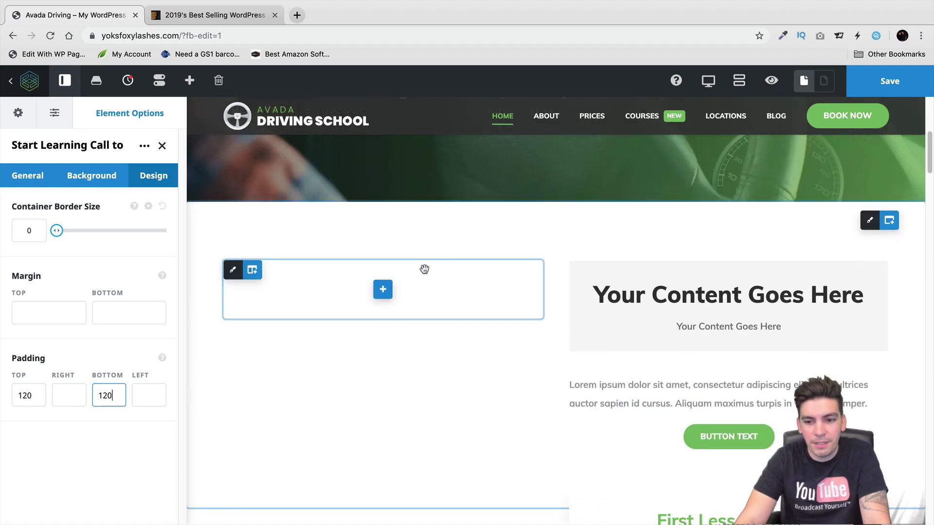
{"action": "scroll", "coordinate": [426, 263], "scroll_direction": "down", "scroll_amount": 10}
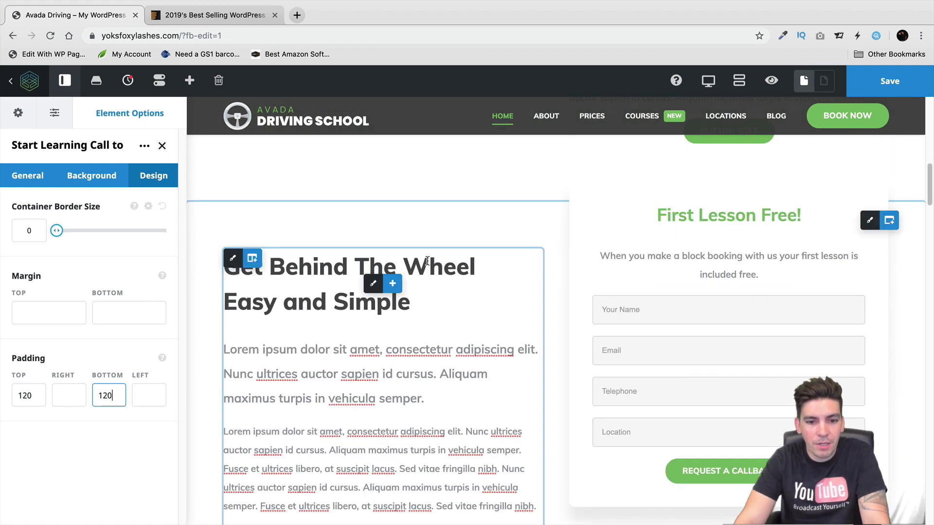
{"action": "scroll", "coordinate": [432, 252], "scroll_direction": "down", "scroll_amount": 3}
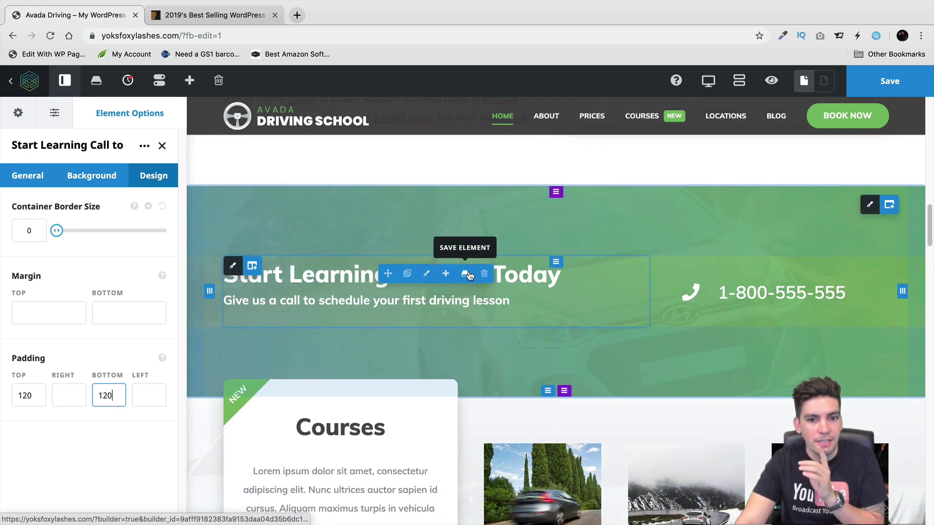
{"action": "scroll", "coordinate": [469, 273], "scroll_direction": "down", "scroll_amount": 10}
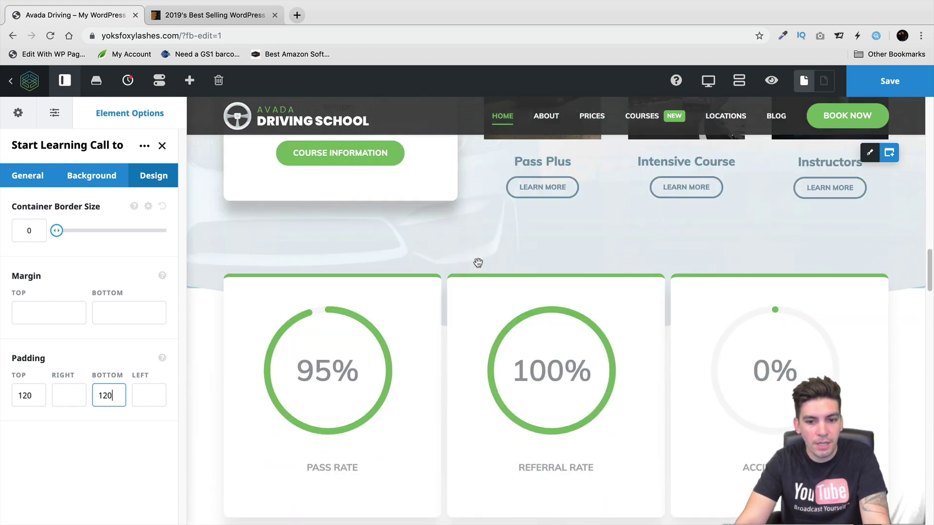
{"action": "scroll", "coordinate": [838, 292], "scroll_direction": "up", "scroll_amount": 15}
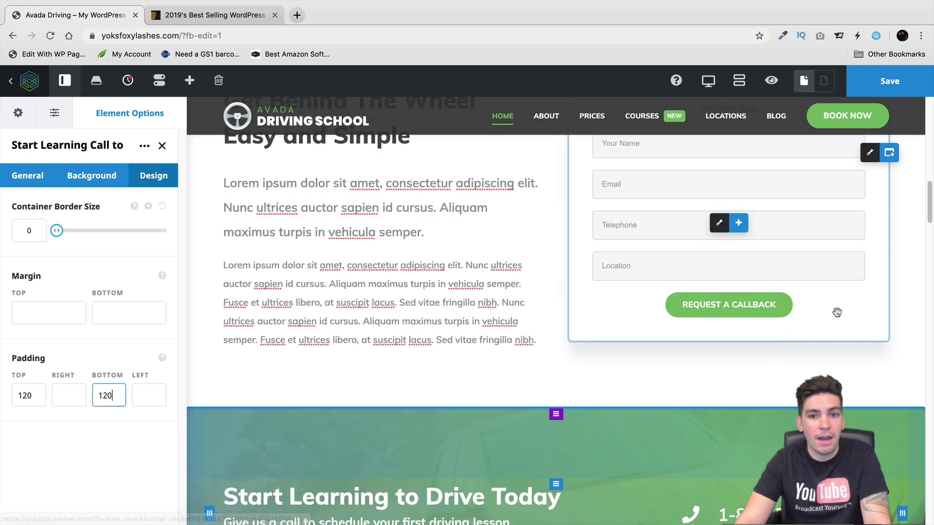
{"action": "scroll", "coordinate": [834, 318], "scroll_direction": "up", "scroll_amount": 6}
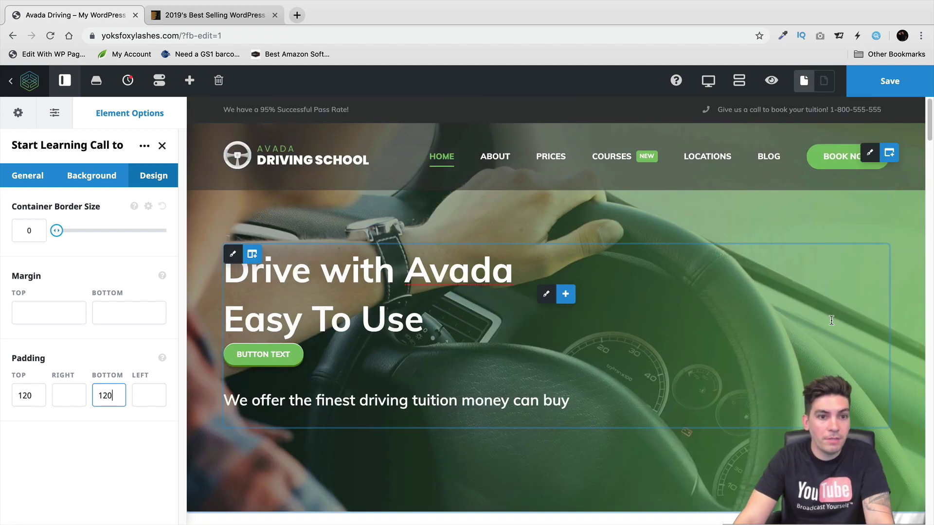
{"action": "scroll", "coordinate": [869, 162], "scroll_direction": "down", "scroll_amount": 2}
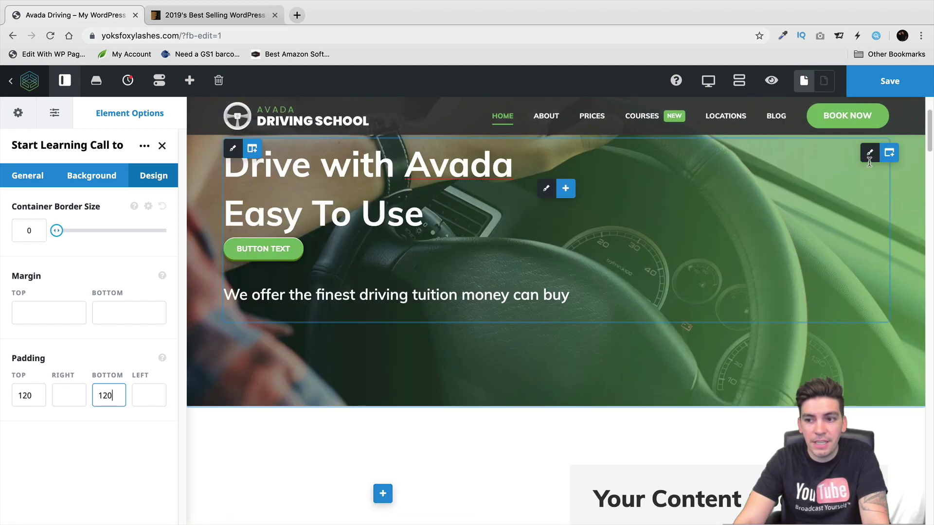
Step: Remove the background image from the Hero container's Background settings
{"action": "left_click", "coordinate": [869, 154]}
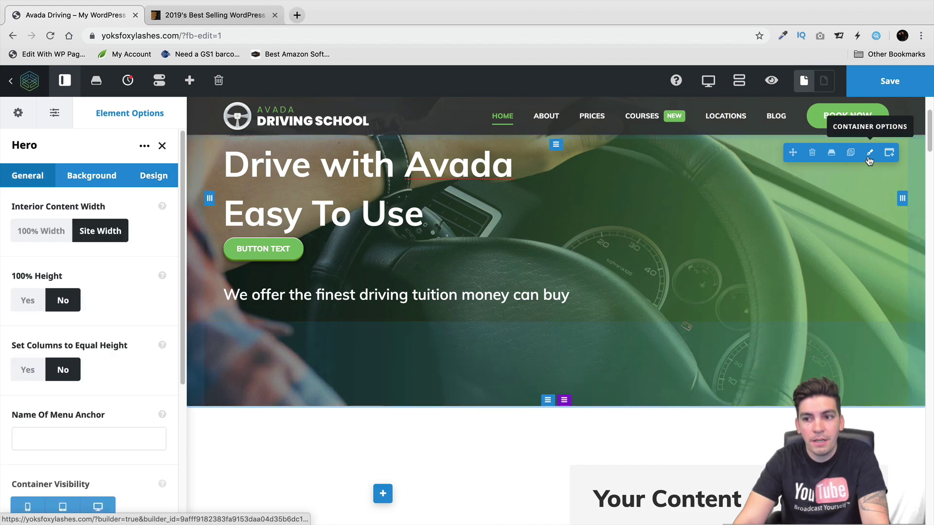
{"action": "left_click", "coordinate": [73, 176]}
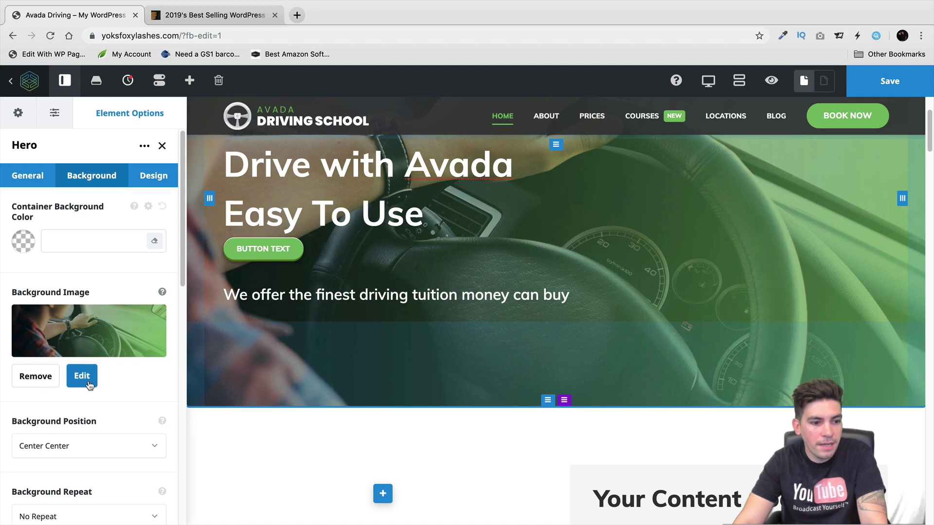
{"action": "left_click", "coordinate": [36, 376]}
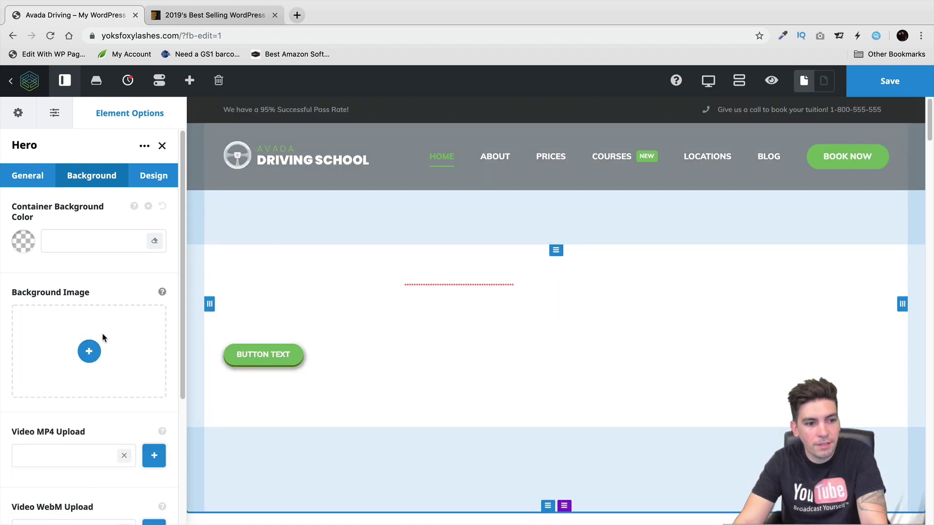
Step: Set the hero's Container Background Color to fully opaque black (#000000)
{"action": "left_click", "coordinate": [17, 253]}
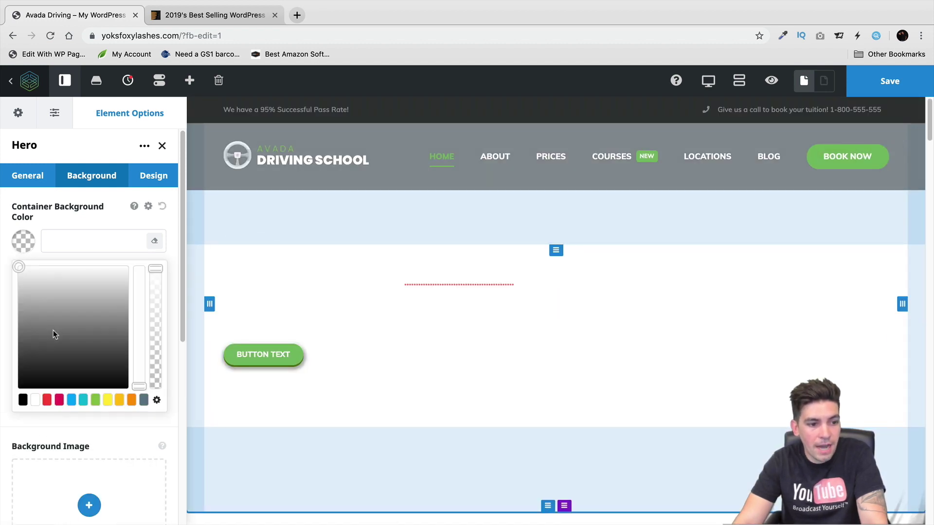
{"action": "left_click", "coordinate": [81, 359]}
{"action": "left_click", "coordinate": [85, 303]}
{"action": "left_click_drag", "start_coordinate": [144, 362], "coordinate": [155, 268]}
{"action": "left_click_drag", "start_coordinate": [82, 302], "coordinate": [109, 385]}
{"action": "scroll", "coordinate": [364, 360], "scroll_direction": "down", "scroll_amount": 10}
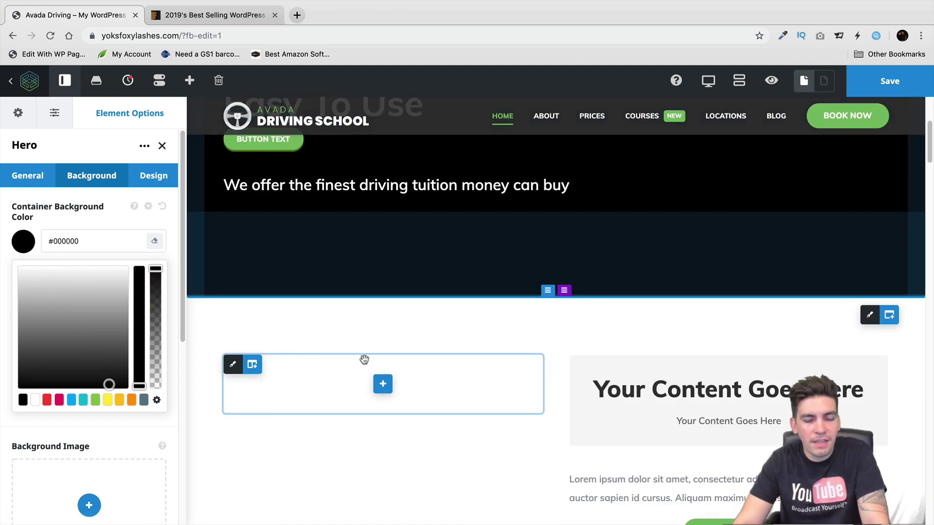
{"action": "scroll", "coordinate": [376, 365], "scroll_direction": "up", "scroll_amount": 10}
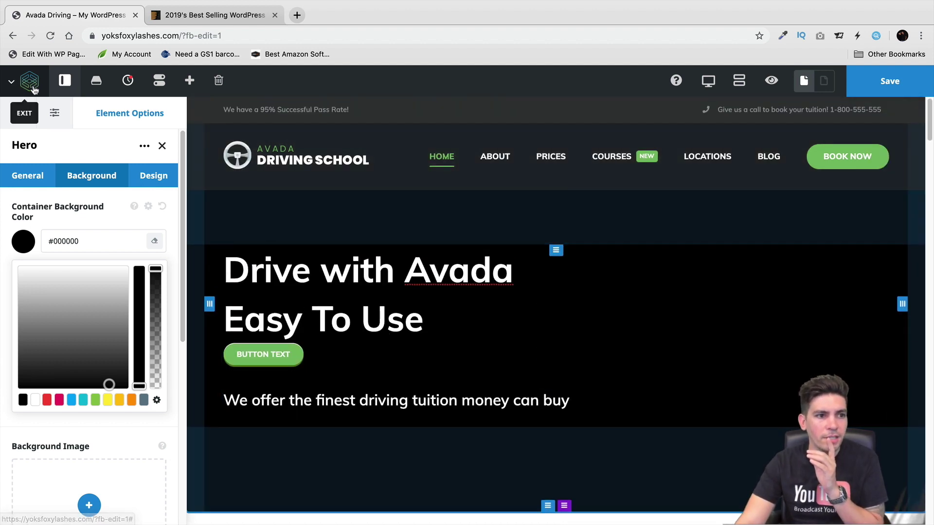
Step: Exit to the page back-end from the Avada menu, choosing Just Leave to discard changes
{"action": "left_click", "coordinate": [30, 82]}
{"action": "left_click", "coordinate": [53, 129]}
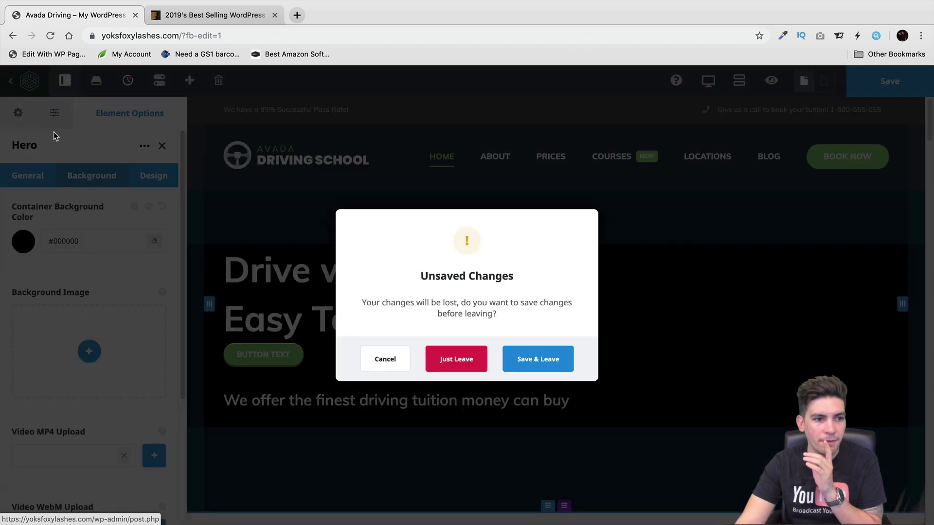
{"action": "left_click", "coordinate": [467, 360]}
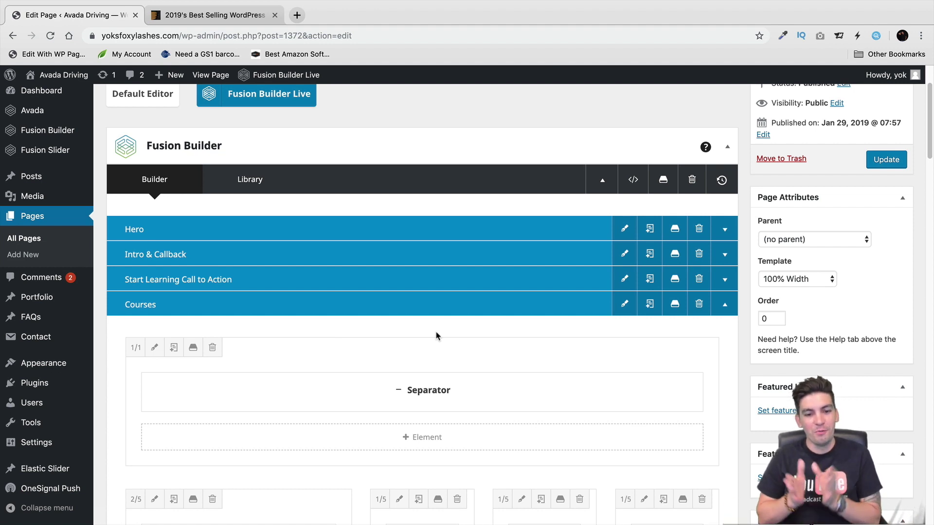
{"action": "scroll", "coordinate": [437, 336], "scroll_direction": "down", "scroll_amount": 7}
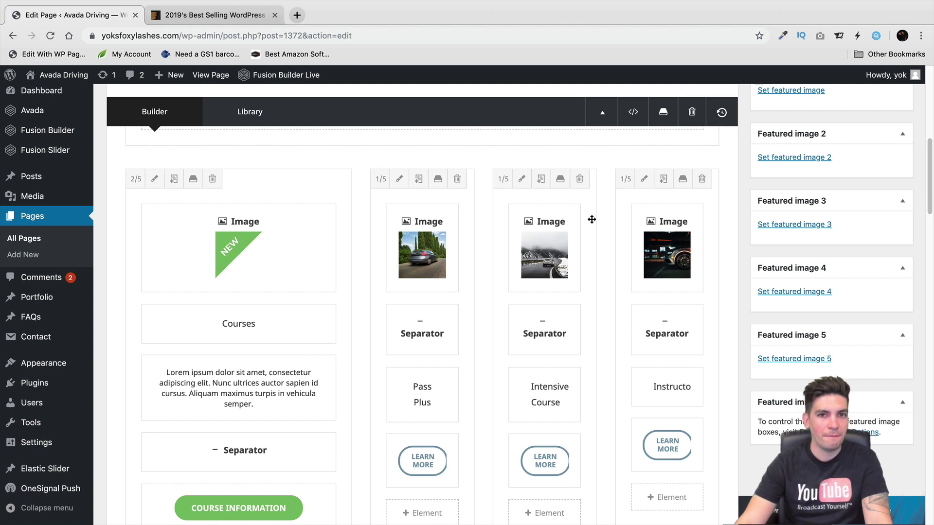
{"action": "scroll", "coordinate": [613, 204], "scroll_direction": "down", "scroll_amount": 1}
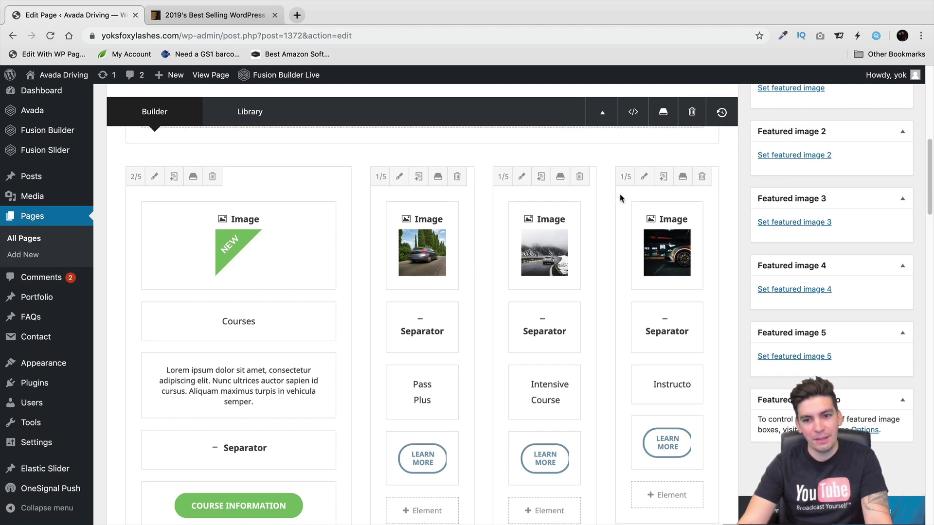
{"action": "left_click_drag", "start_coordinate": [624, 192], "coordinate": [515, 200]}
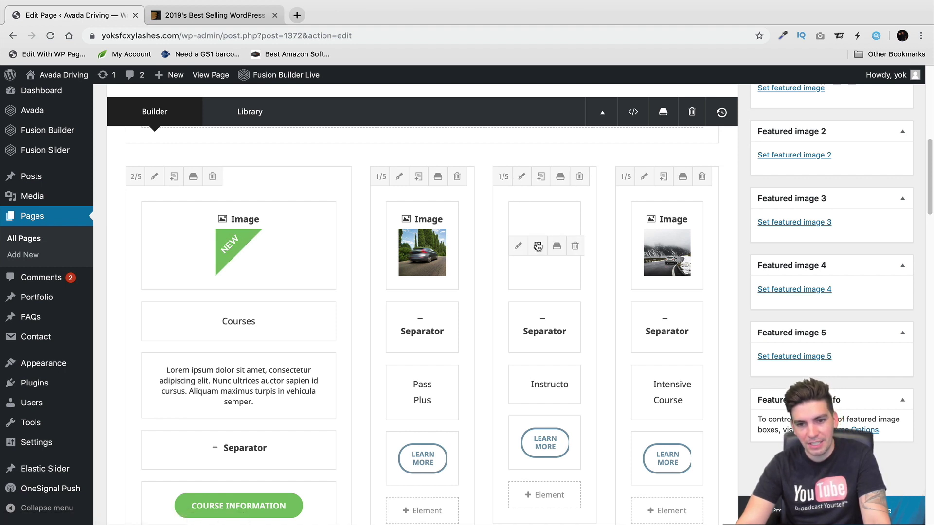
{"action": "scroll", "coordinate": [580, 271], "scroll_direction": "down", "scroll_amount": 1}
{"action": "scroll", "coordinate": [580, 271], "scroll_direction": "down", "scroll_amount": 3}
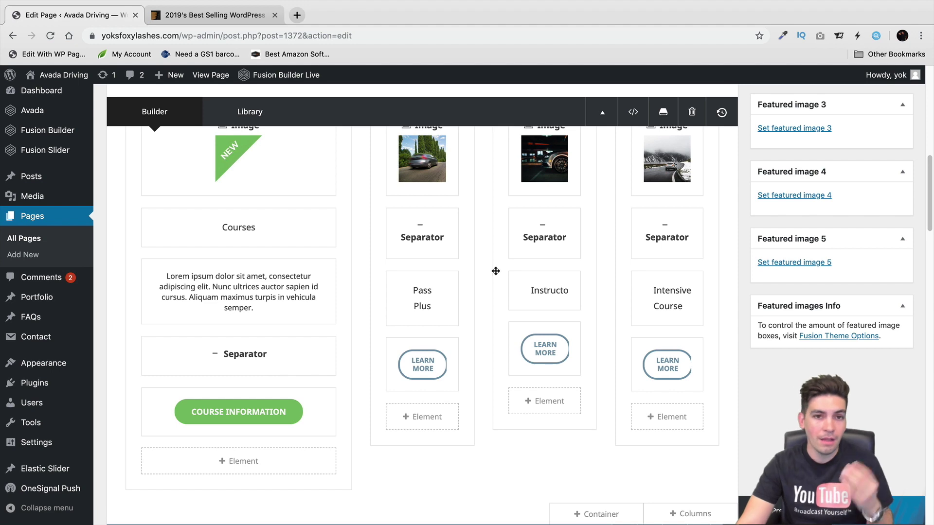
{"action": "scroll", "coordinate": [497, 271], "scroll_direction": "down", "scroll_amount": 14}
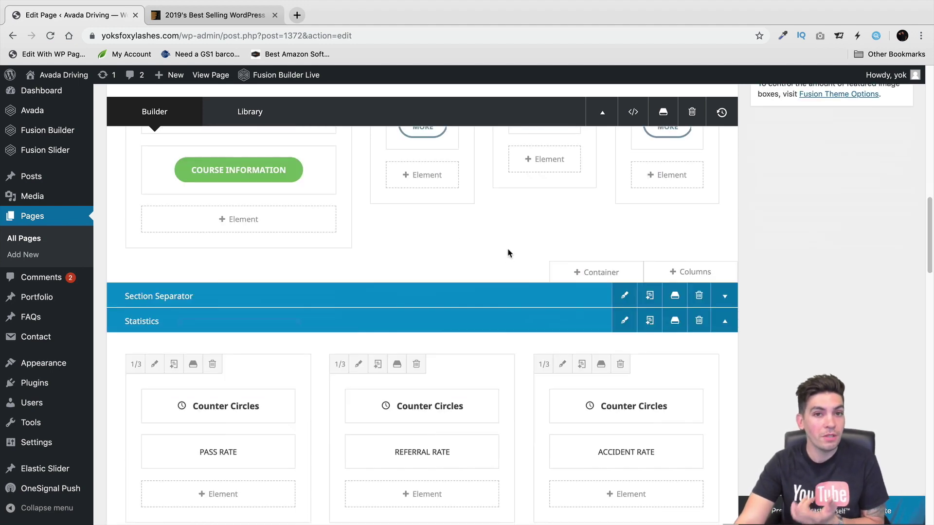
{"action": "scroll", "coordinate": [508, 260], "scroll_direction": "down", "scroll_amount": 2}
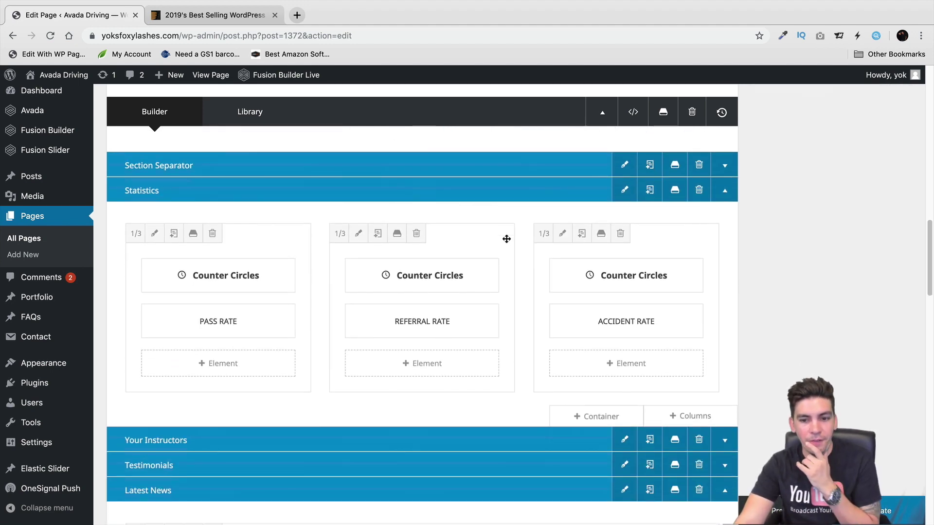
{"action": "scroll", "coordinate": [540, 223], "scroll_direction": "down", "scroll_amount": 1}
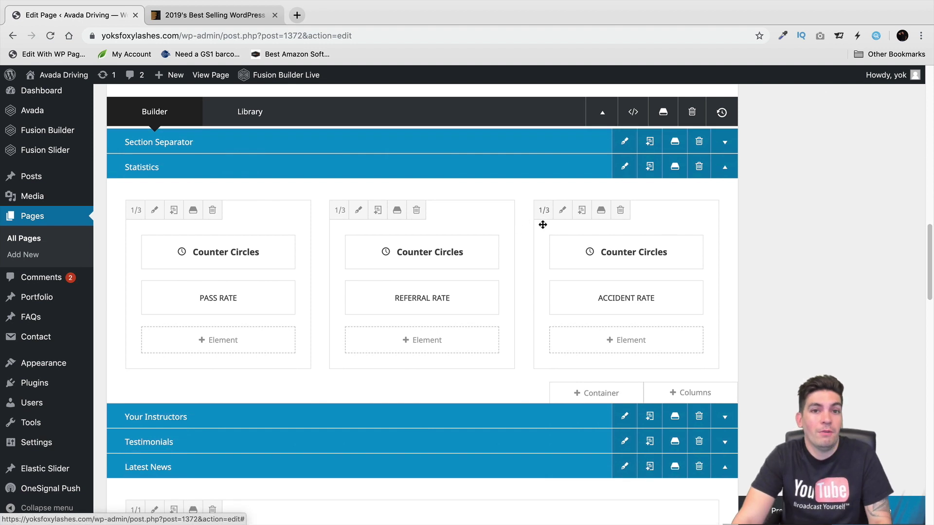
{"action": "scroll", "coordinate": [535, 197], "scroll_direction": "down", "scroll_amount": 9}
{"action": "scroll", "coordinate": [529, 204], "scroll_direction": "down", "scroll_amount": 4}
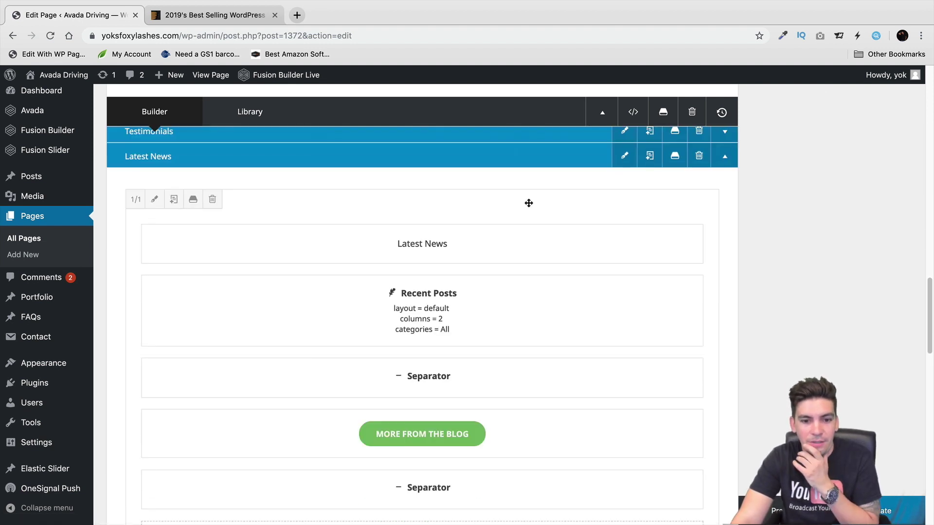
{"action": "scroll", "coordinate": [519, 198], "scroll_direction": "down", "scroll_amount": 5}
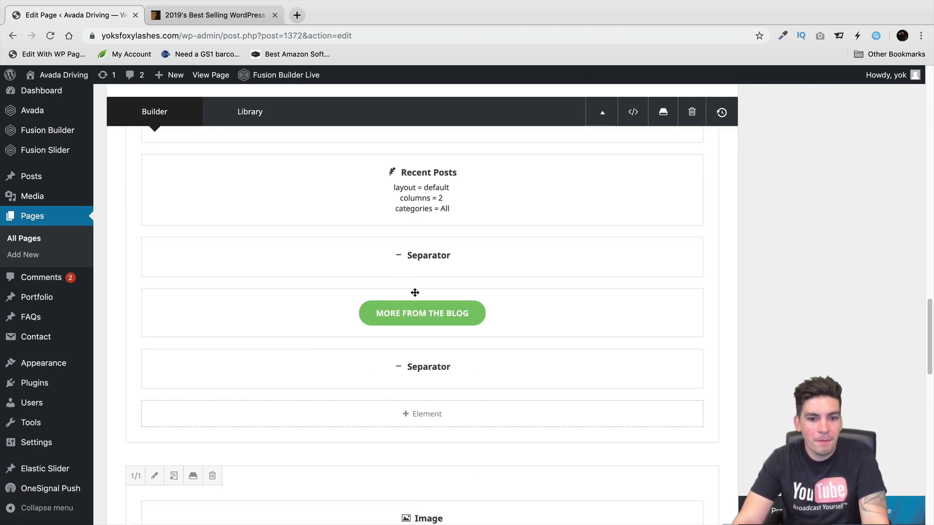
{"action": "scroll", "coordinate": [535, 350], "scroll_direction": "up", "scroll_amount": 8}
{"action": "scroll", "coordinate": [545, 362], "scroll_direction": "down", "scroll_amount": 4}
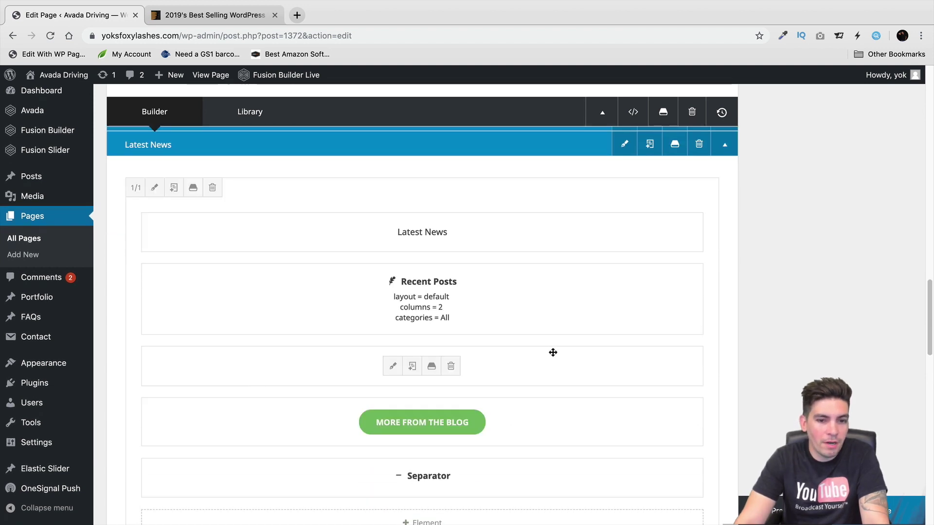
{"action": "scroll", "coordinate": [553, 352], "scroll_direction": "down", "scroll_amount": 7}
{"action": "scroll", "coordinate": [559, 335], "scroll_direction": "up", "scroll_amount": 4}
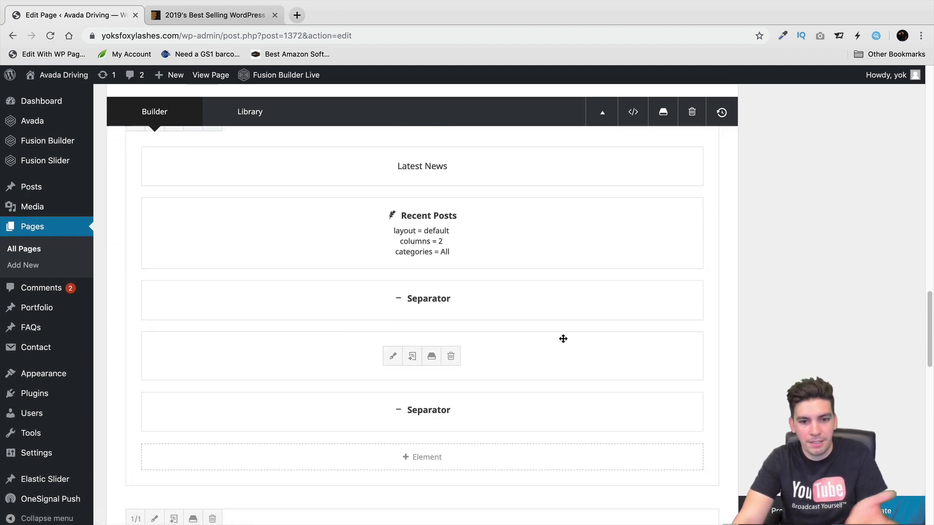
{"action": "scroll", "coordinate": [563, 319], "scroll_direction": "down", "scroll_amount": 12}
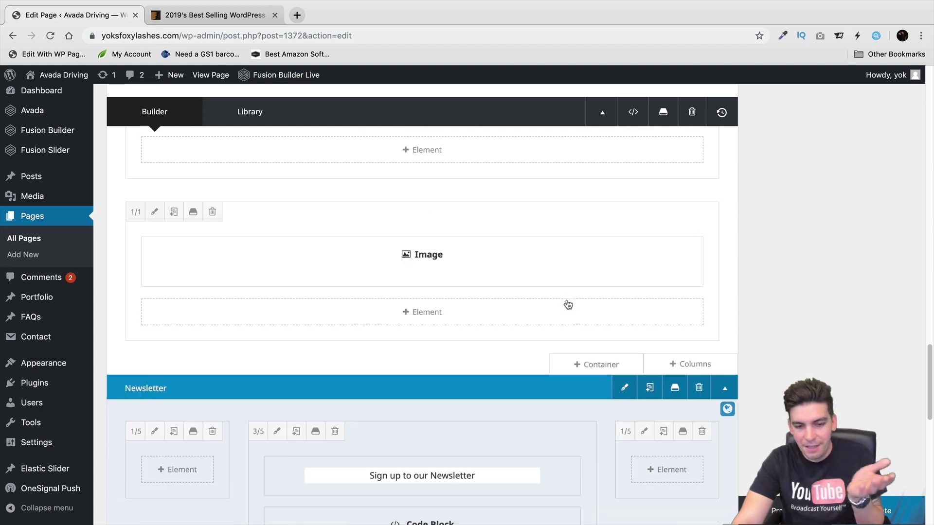
{"action": "scroll", "coordinate": [568, 301], "scroll_direction": "down", "scroll_amount": 8}
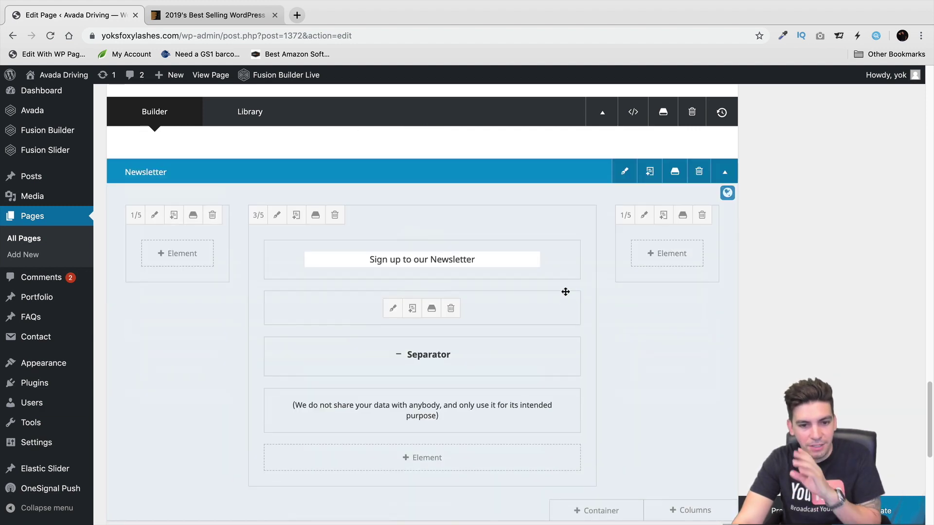
{"action": "scroll", "coordinate": [560, 316], "scroll_direction": "up", "scroll_amount": 20}
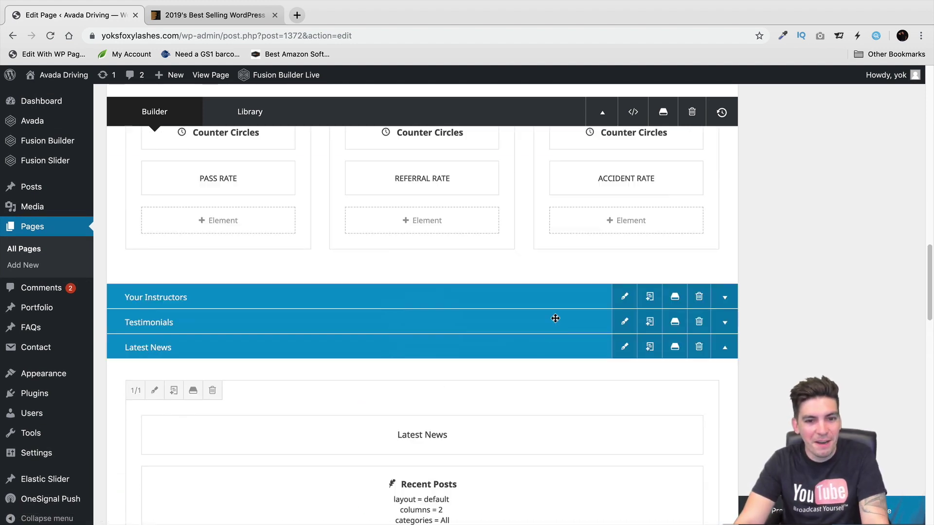
{"action": "scroll", "coordinate": [547, 343], "scroll_direction": "up", "scroll_amount": 12}
{"action": "scroll", "coordinate": [550, 335], "scroll_direction": "up", "scroll_amount": 7}
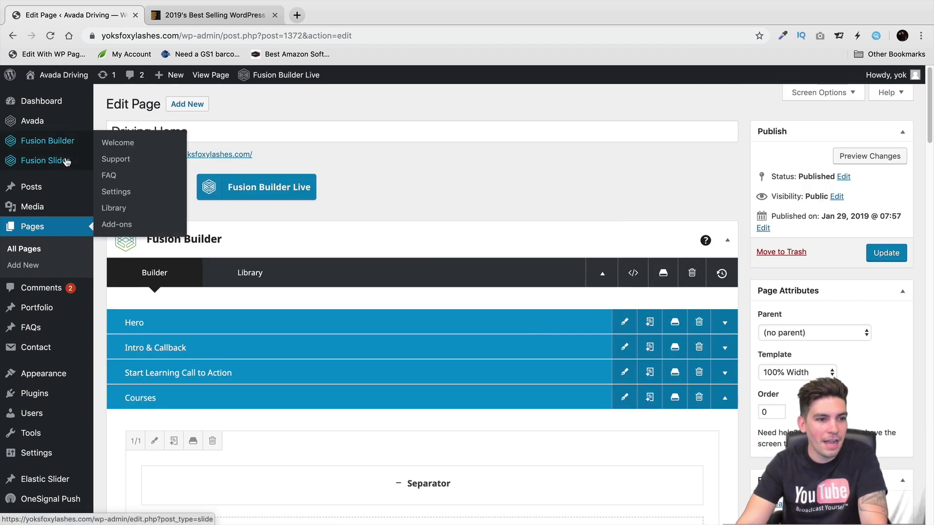
Step: Open Avada Demos from the admin sidebar and preview the Veterinarian demo in a new tab
{"action": "mouse_move", "coordinate": [75, 138]}
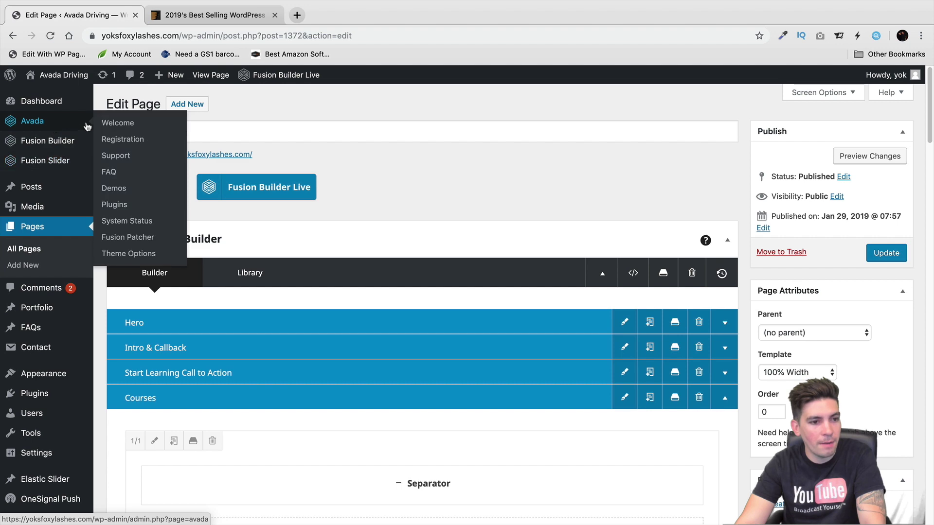
{"action": "left_click", "coordinate": [114, 187]}
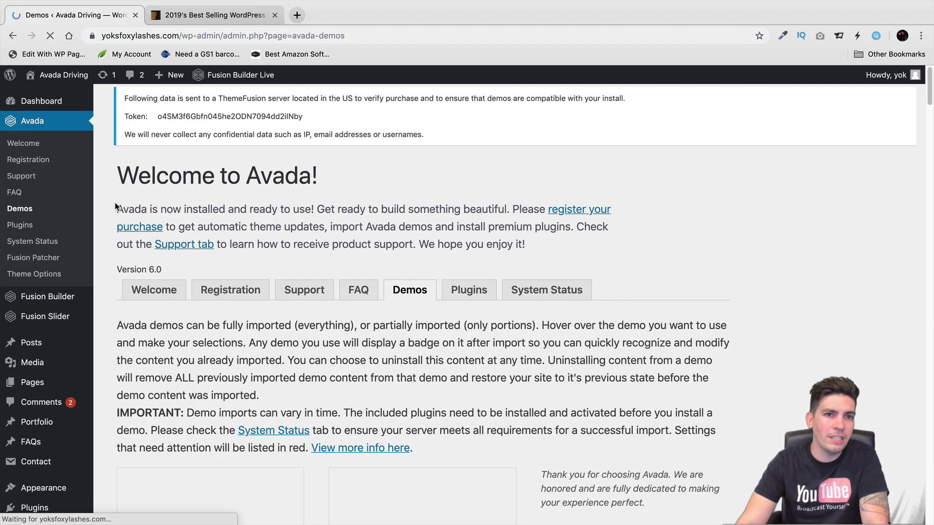
{"action": "scroll", "coordinate": [242, 262], "scroll_direction": "down", "scroll_amount": 5}
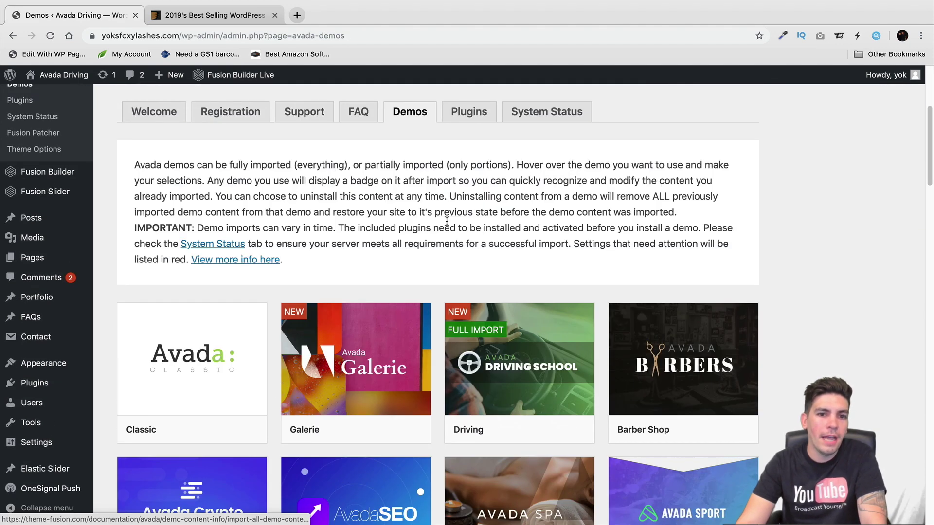
{"action": "scroll", "coordinate": [785, 258], "scroll_direction": "down", "scroll_amount": 8}
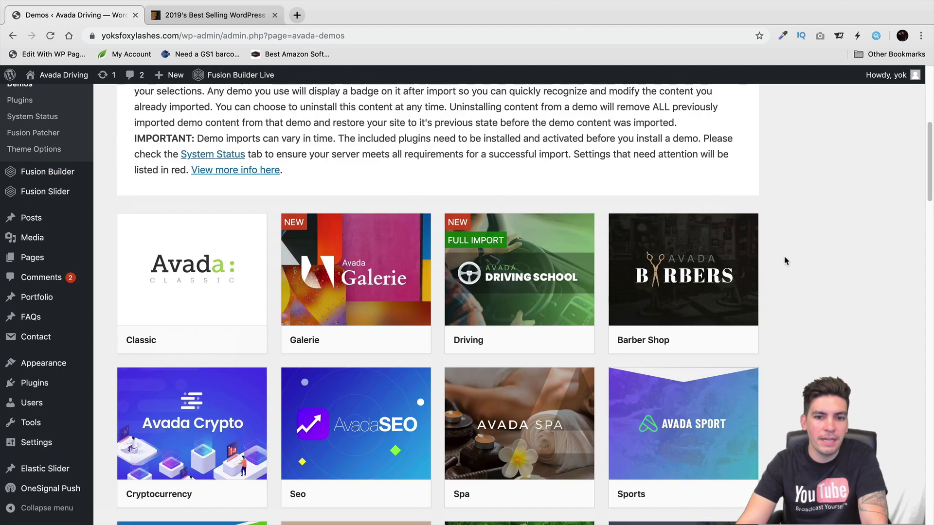
{"action": "scroll", "coordinate": [784, 257], "scroll_direction": "down", "scroll_amount": 10}
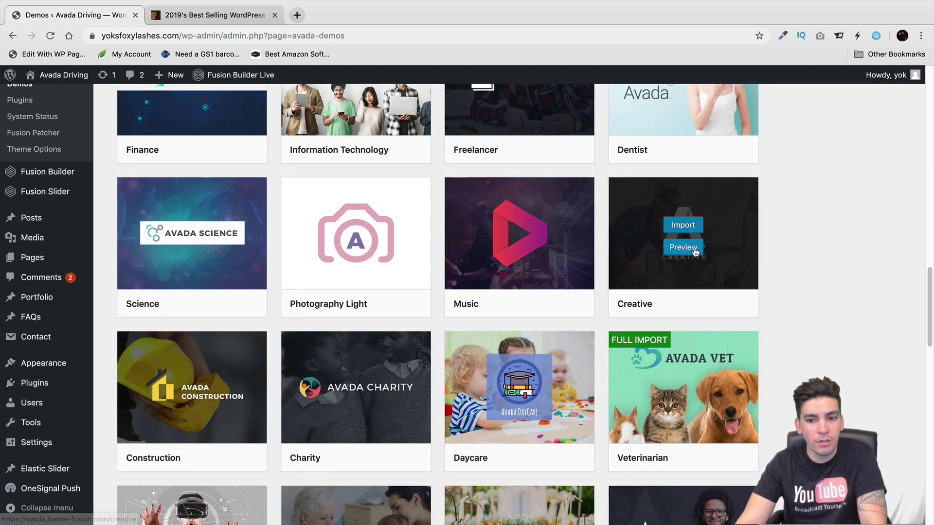
{"action": "left_click", "coordinate": [675, 397]}
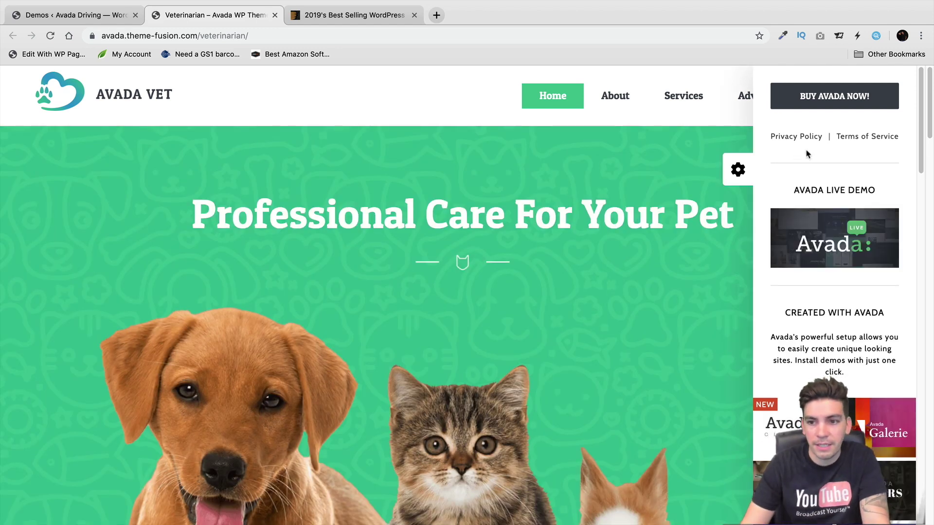
Step: Close the demo side panel and scroll the Veterinarian homepage to its opening-hours footer
{"action": "left_click", "coordinate": [556, 243]}
{"action": "scroll", "coordinate": [556, 241], "scroll_direction": "down", "scroll_amount": 3}
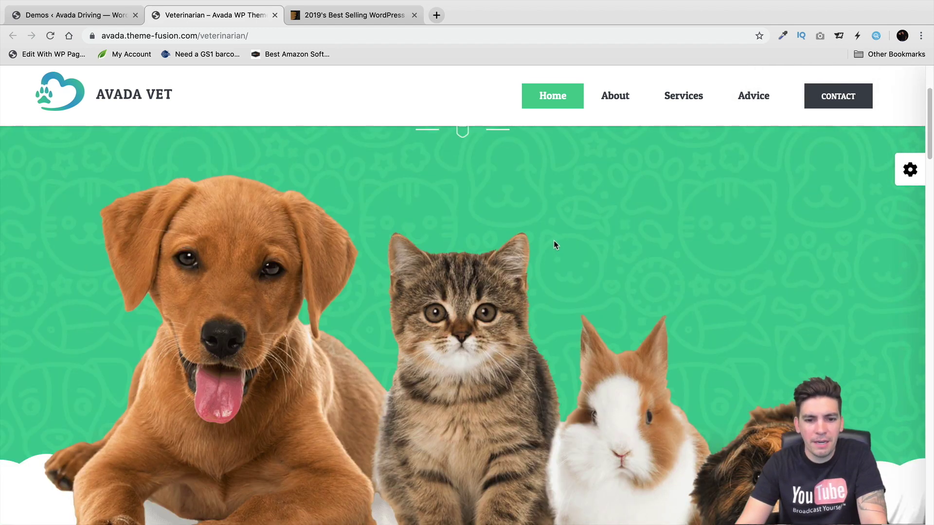
{"action": "scroll", "coordinate": [553, 240], "scroll_direction": "down", "scroll_amount": 10}
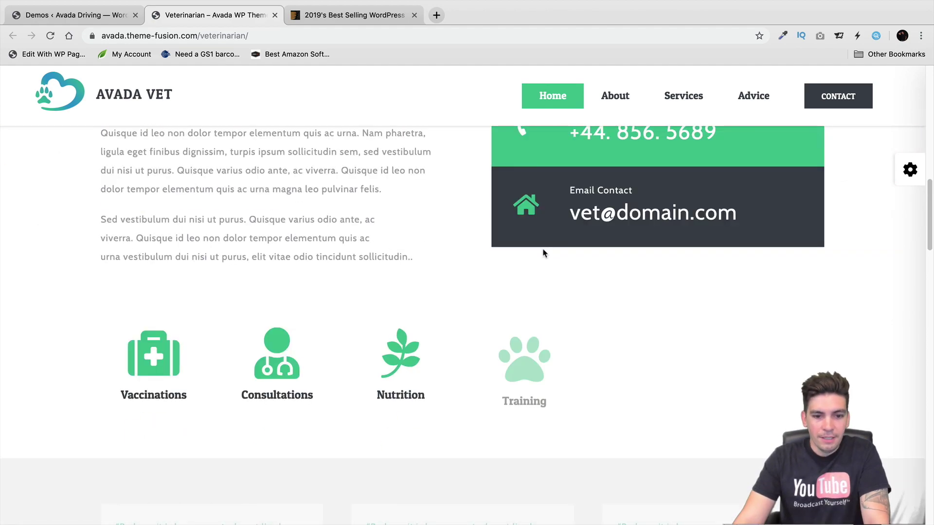
{"action": "scroll", "coordinate": [542, 255], "scroll_direction": "down", "scroll_amount": 12}
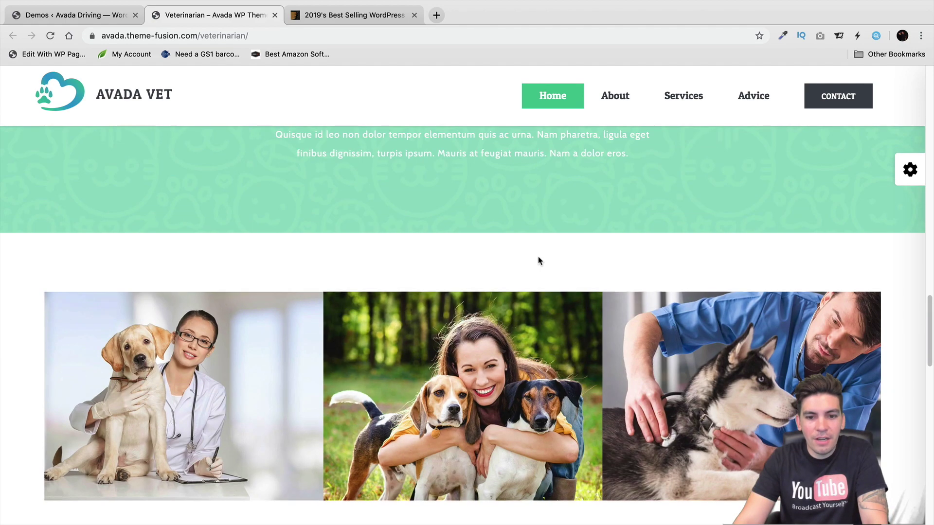
{"action": "scroll", "coordinate": [538, 261], "scroll_direction": "down", "scroll_amount": 10}
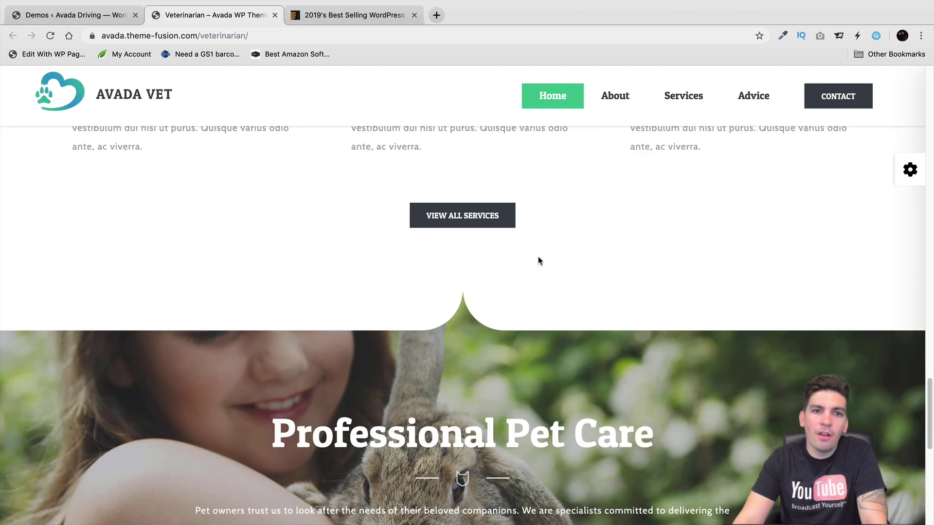
{"action": "scroll", "coordinate": [538, 262], "scroll_direction": "down", "scroll_amount": 10}
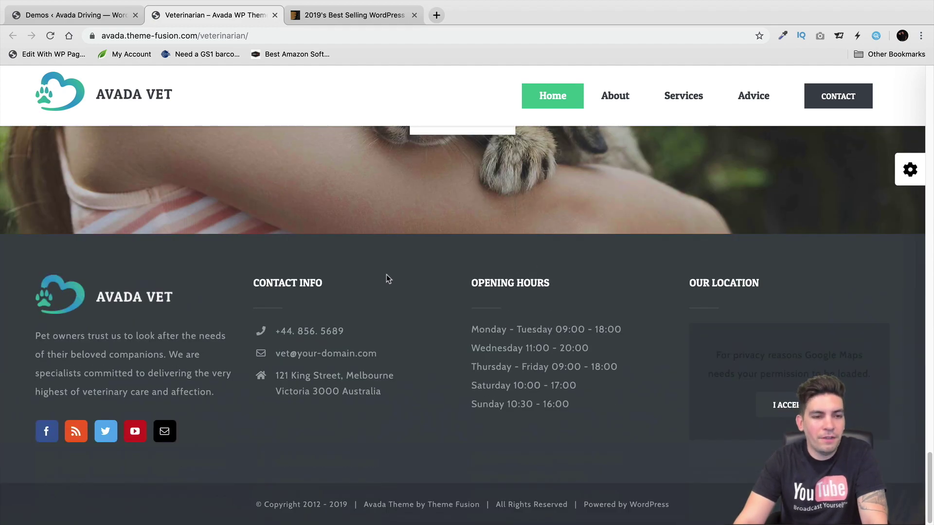
{"action": "scroll", "coordinate": [387, 278], "scroll_direction": "up", "scroll_amount": 20}
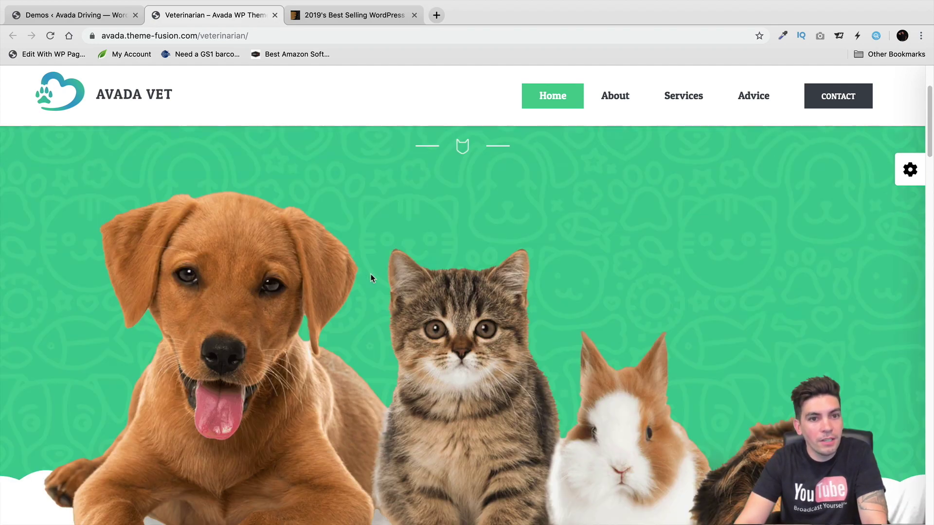
{"action": "scroll", "coordinate": [371, 278], "scroll_direction": "up", "scroll_amount": 5}
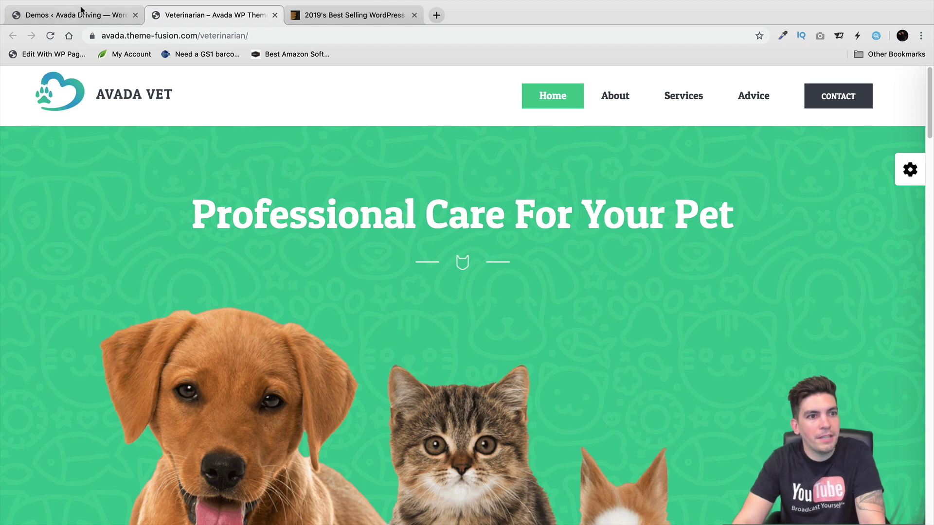